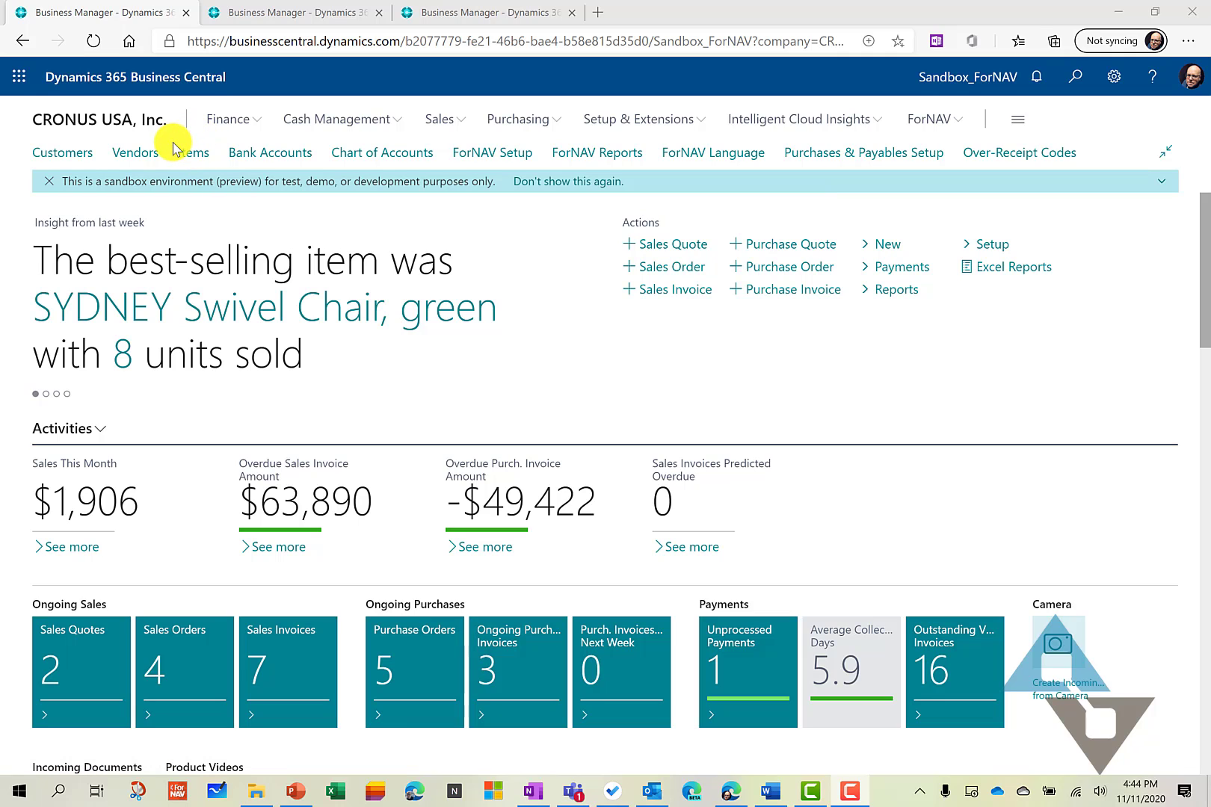
- Open the Items list from the Role Center navigation bar
click(193, 153)
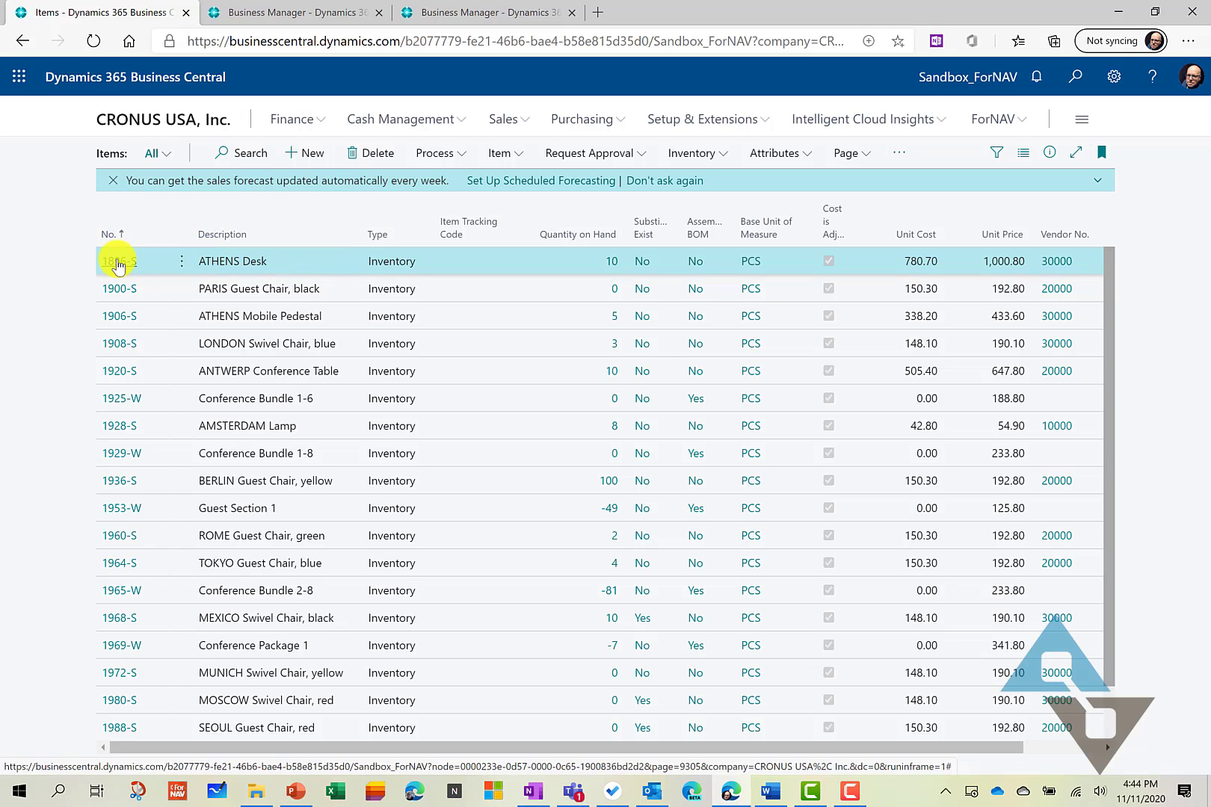
- Open the 1896-S ATHENS Desk item card and check its Replenishment settings: Purchase from vendor 30000
click(118, 263)
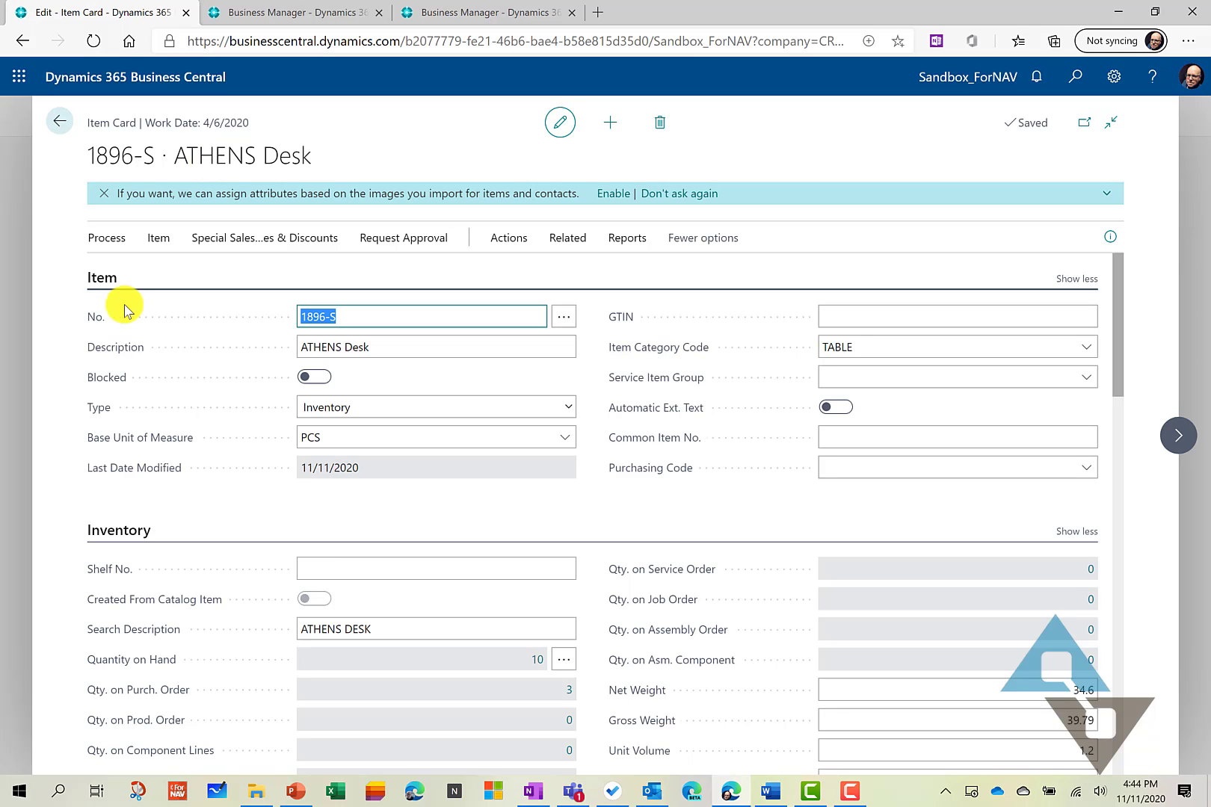
scroll(258, 434, down, 10)
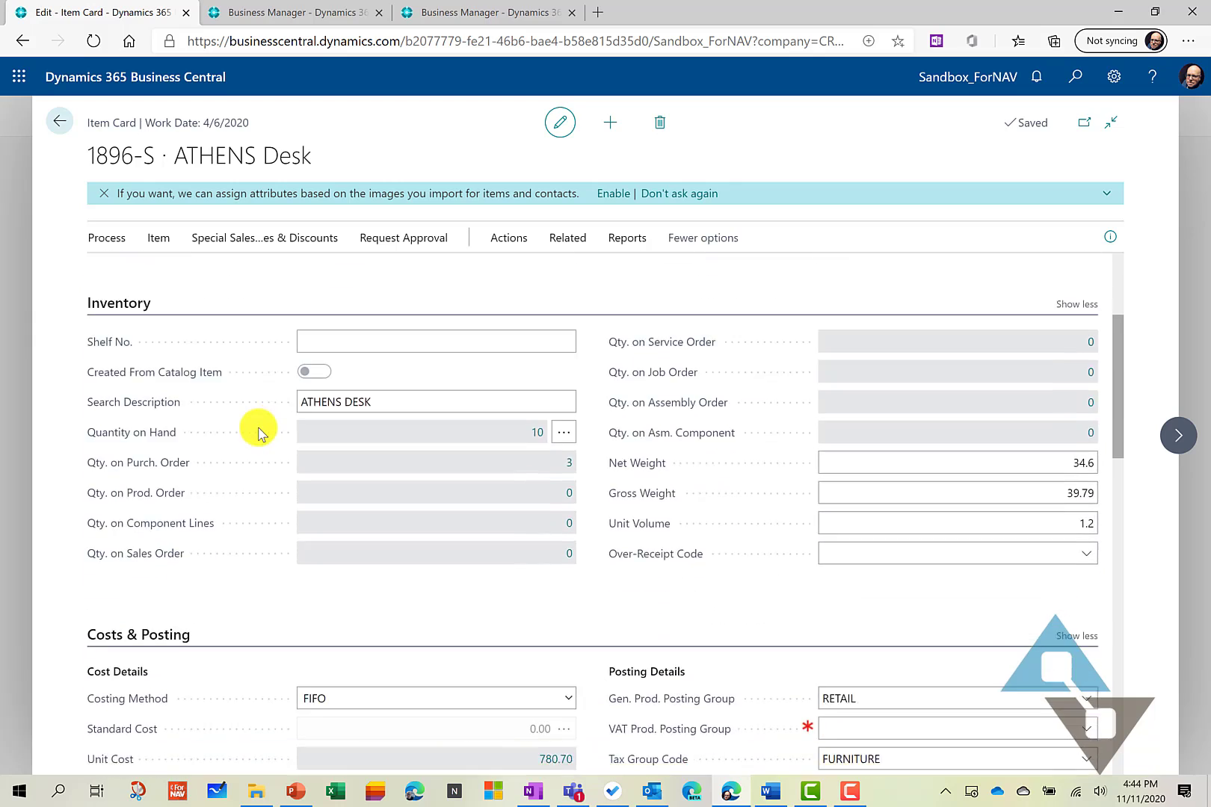
scroll(258, 434, down, 8)
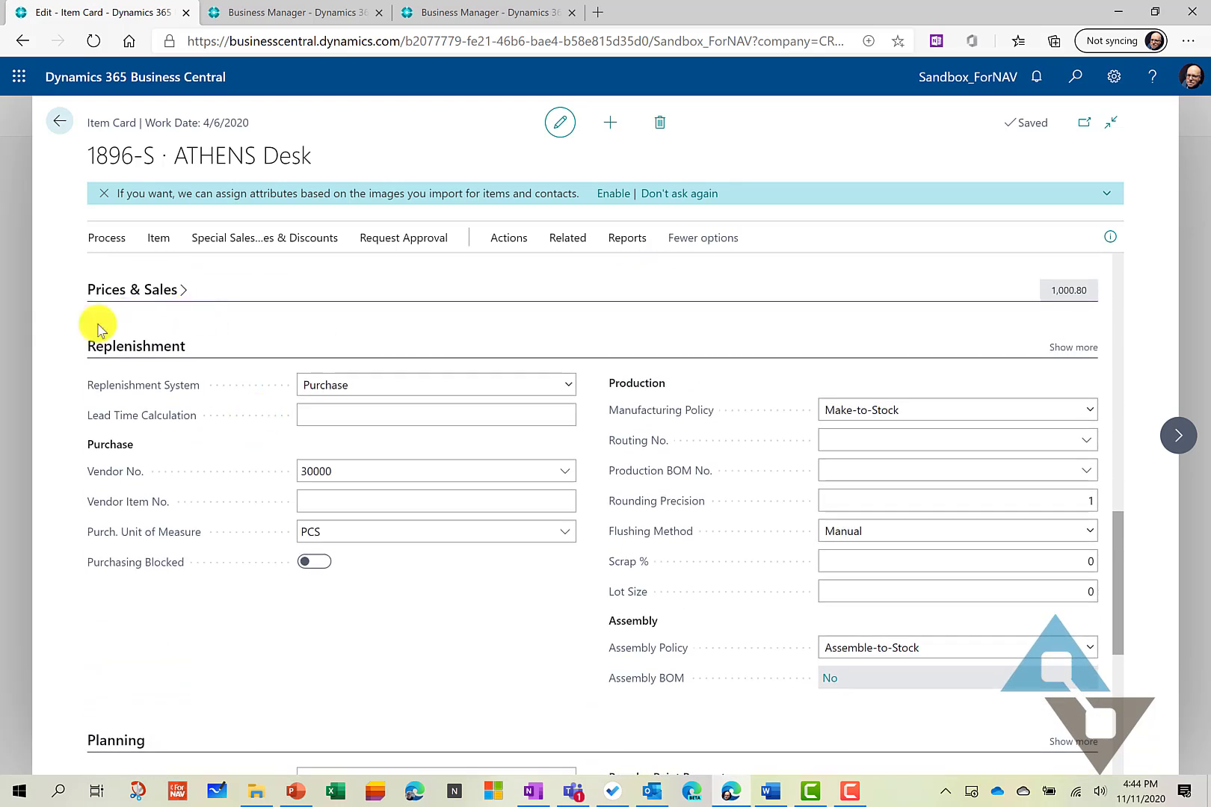
scroll(150, 552, down, 3)
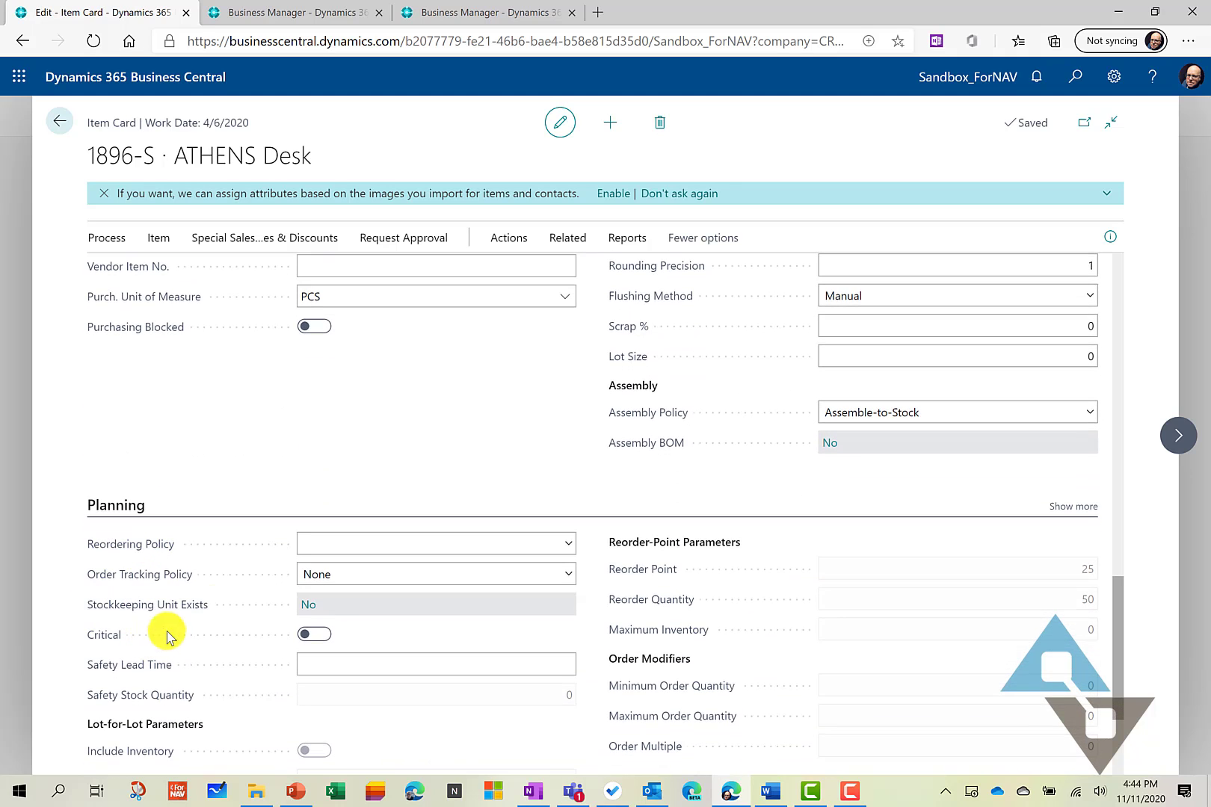
scroll(195, 297, up, 2)
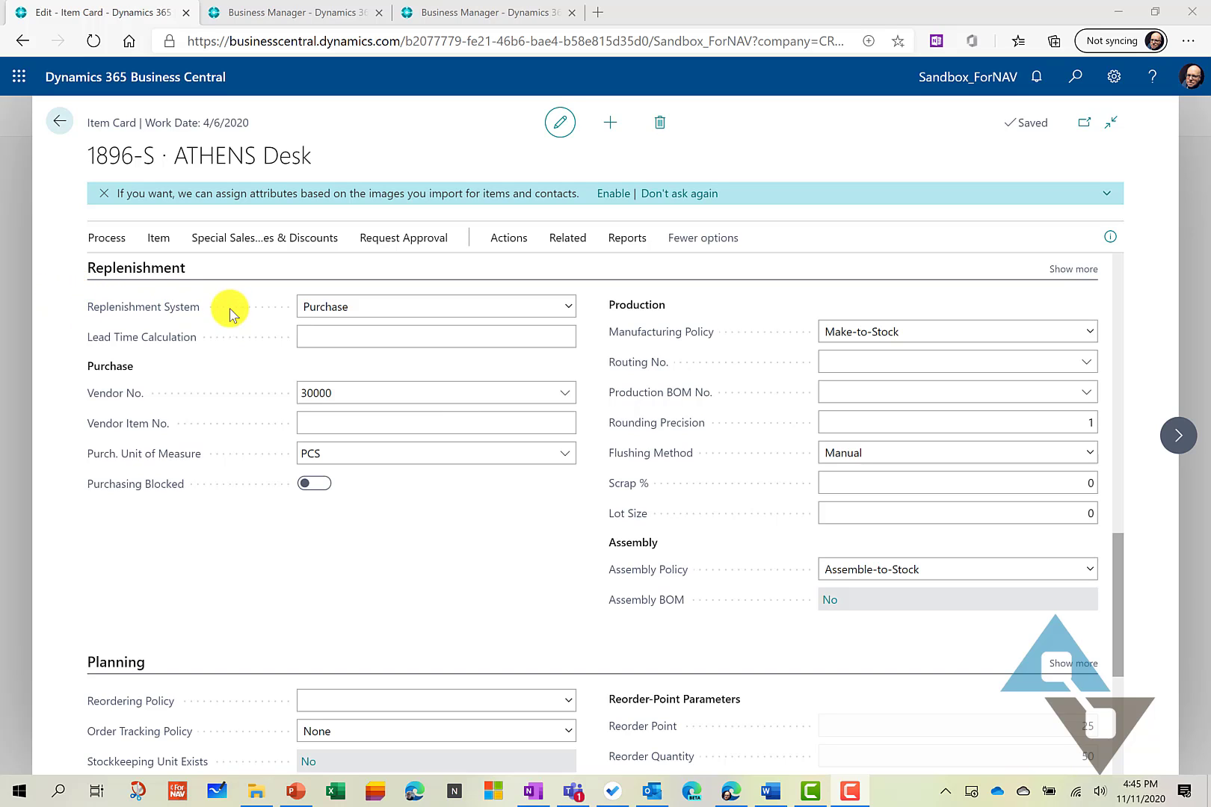
click(567, 308)
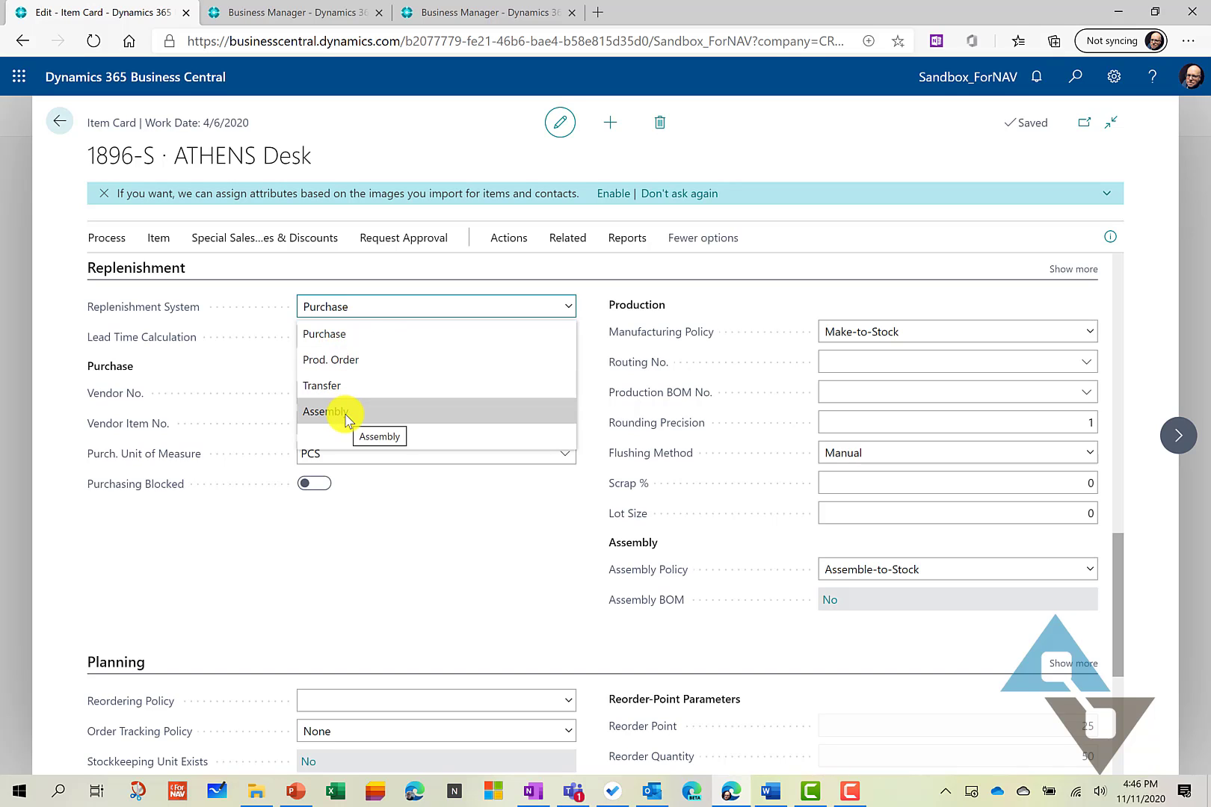
click(280, 305)
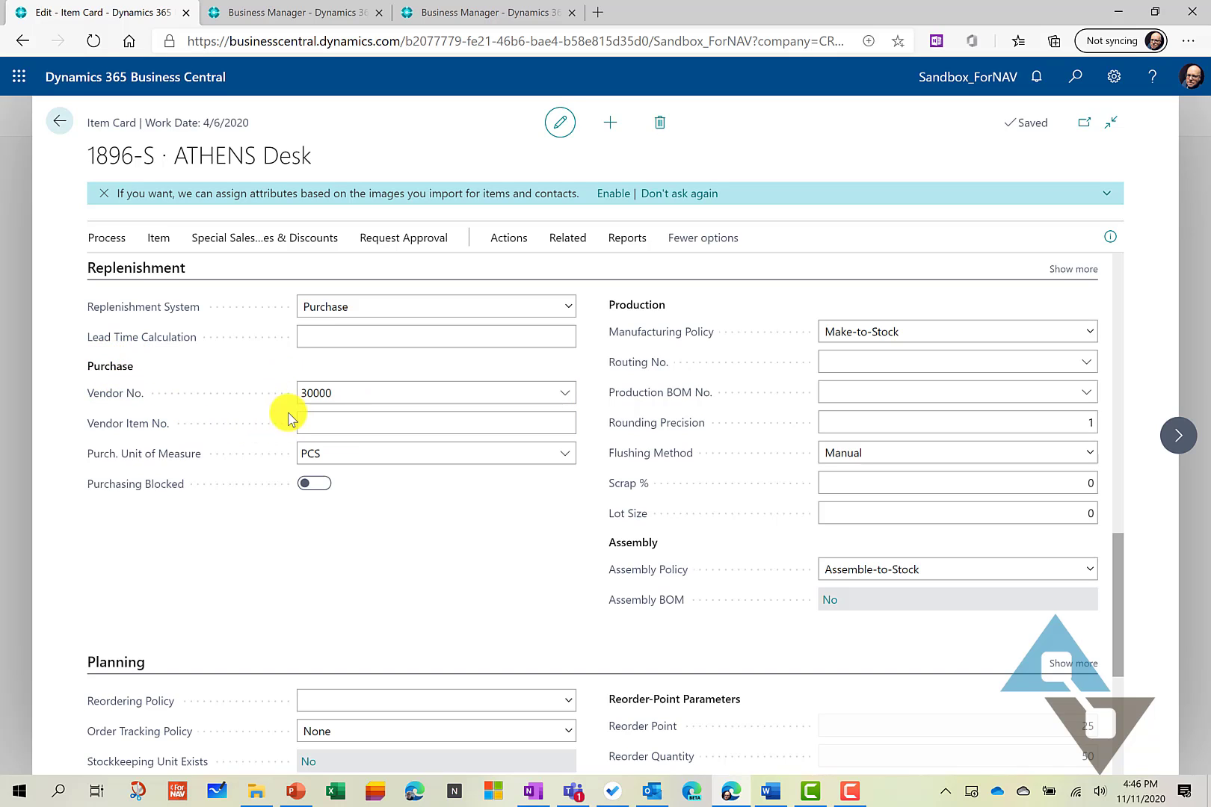
click(311, 426)
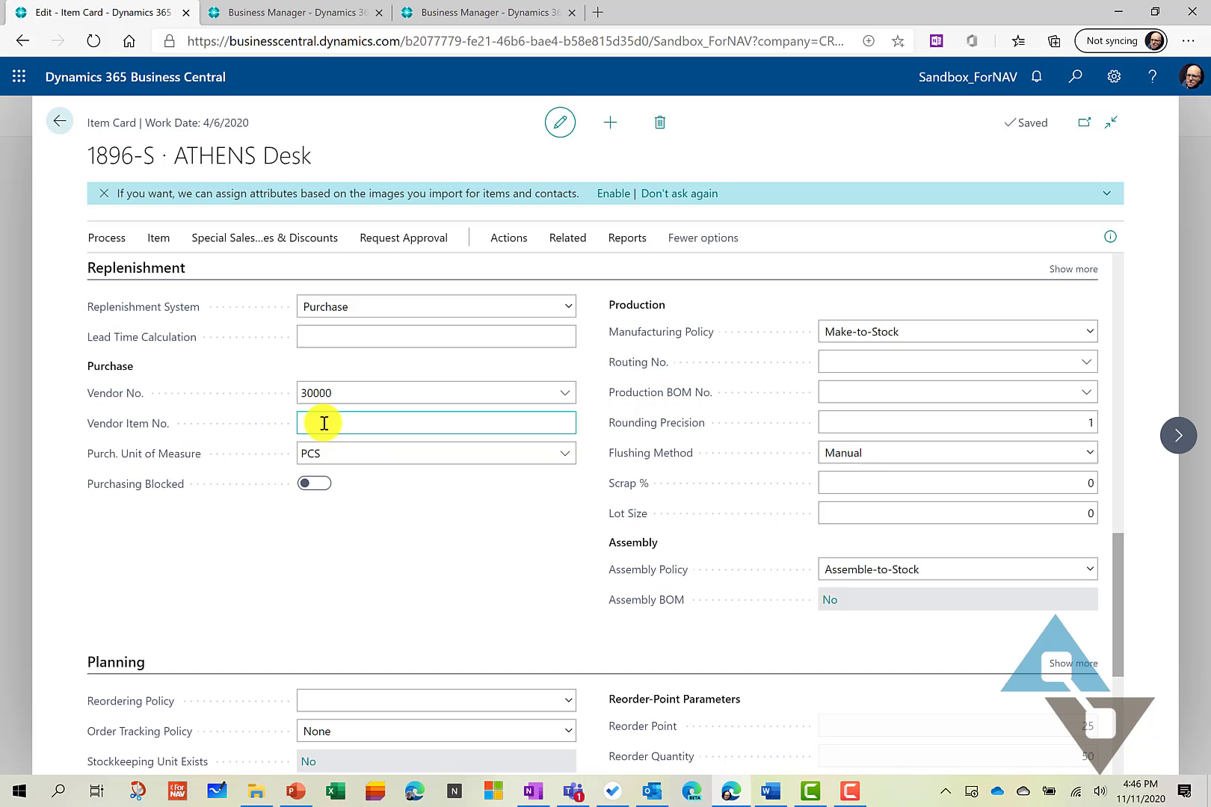
click(417, 501)
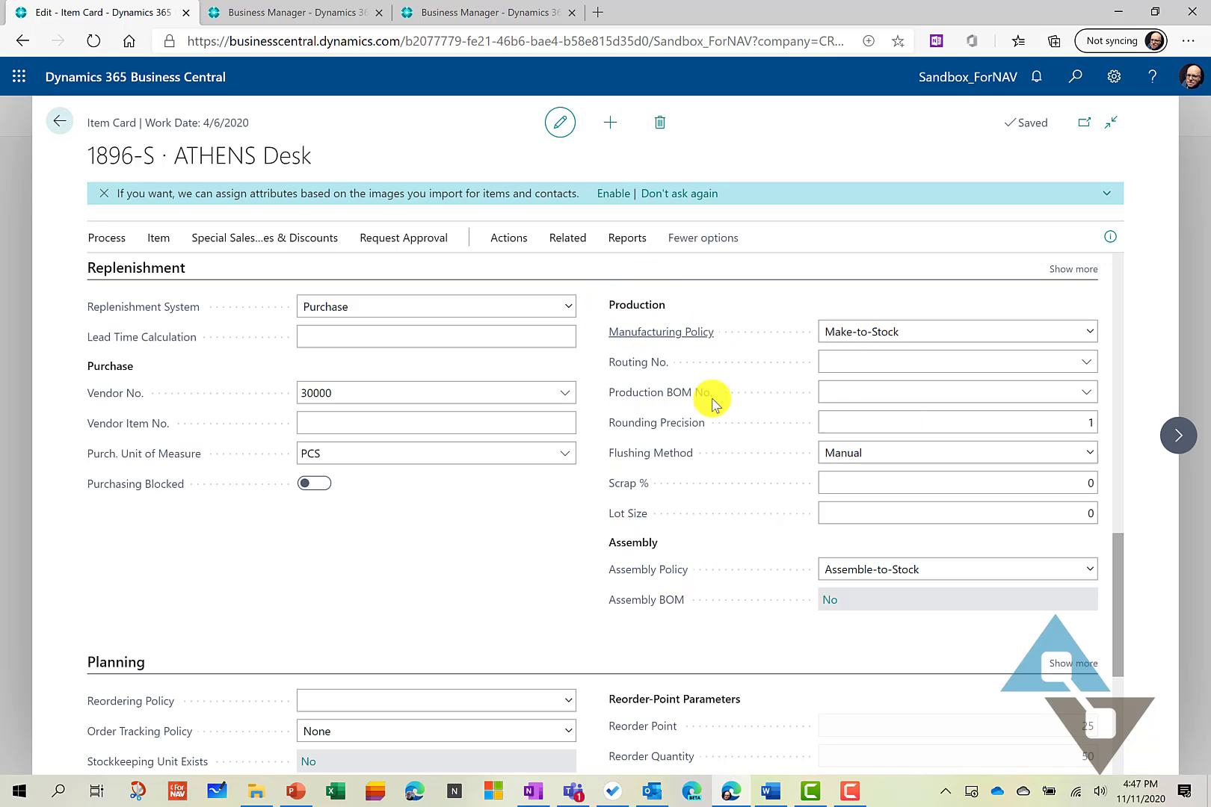
click(860, 481)
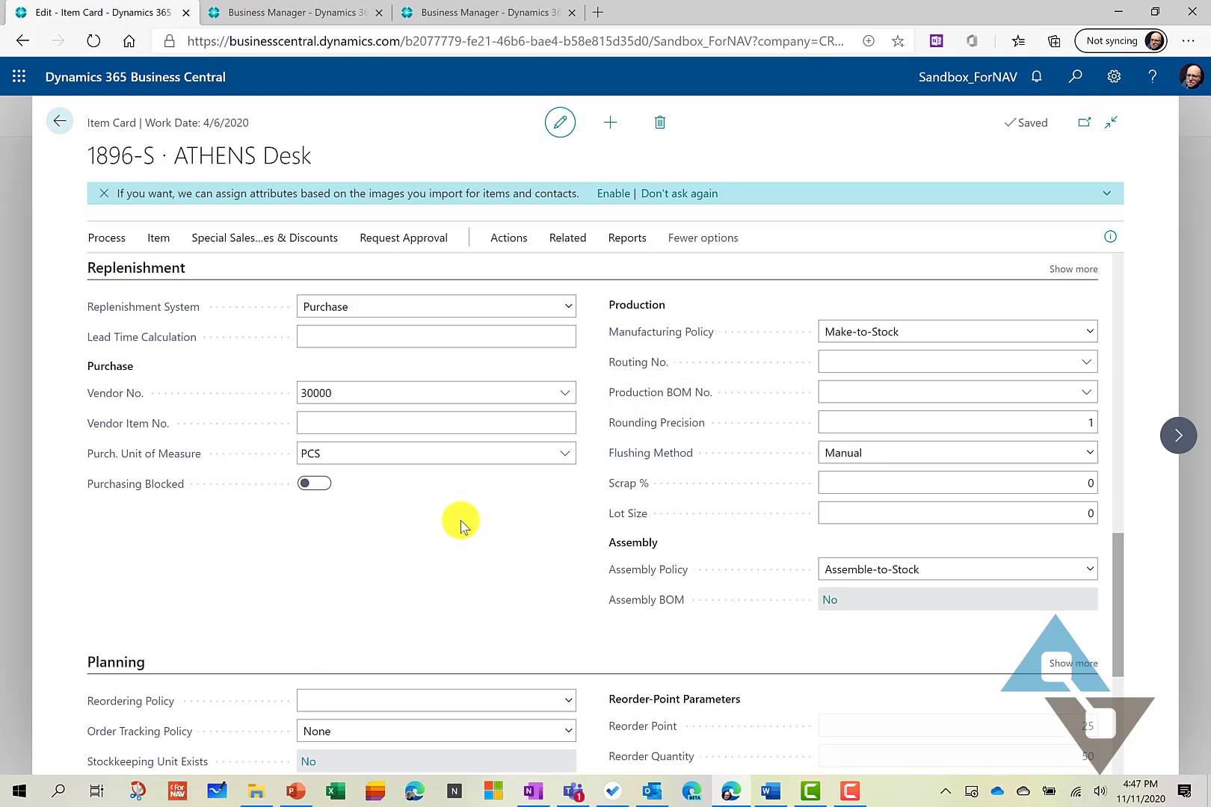
- Go to the ATHENS Desk Planning section and list the Reordering Policy options
scroll(460, 520, down, 5)
scroll(460, 520, down, 1)
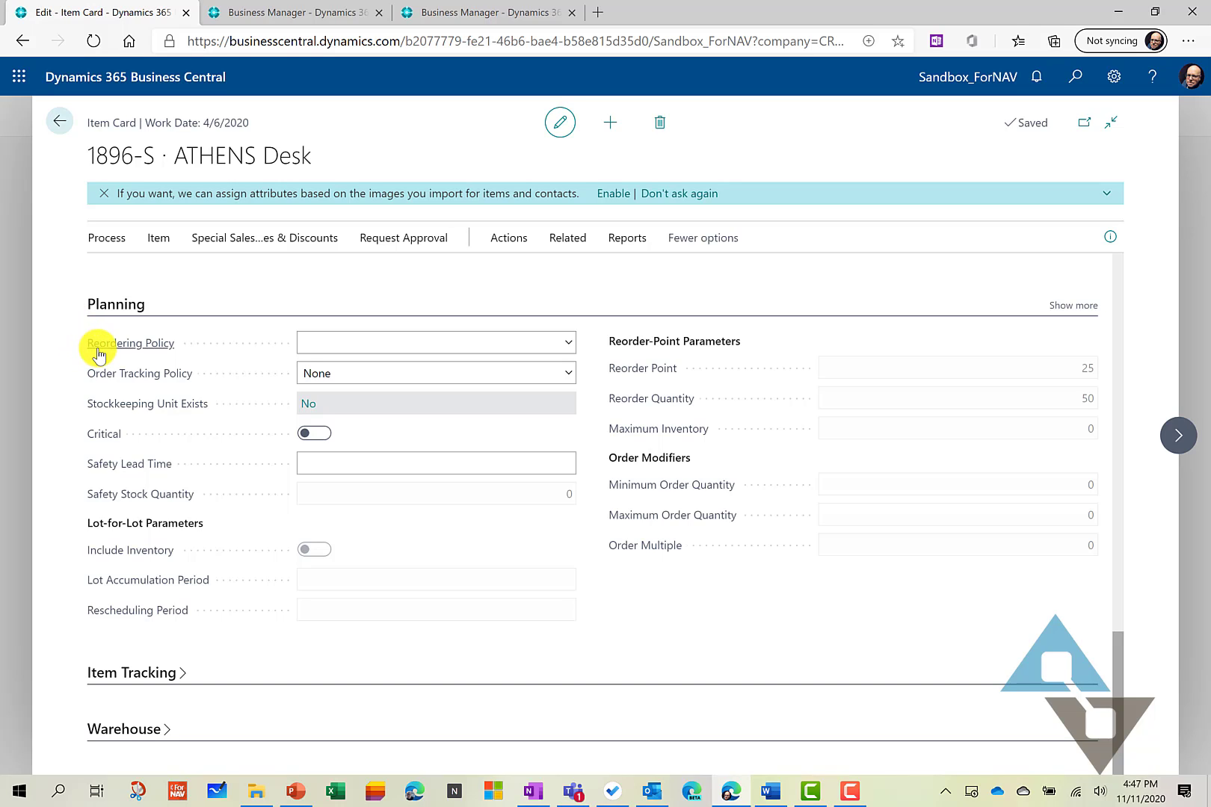
mouse_move(152, 364)
click(569, 342)
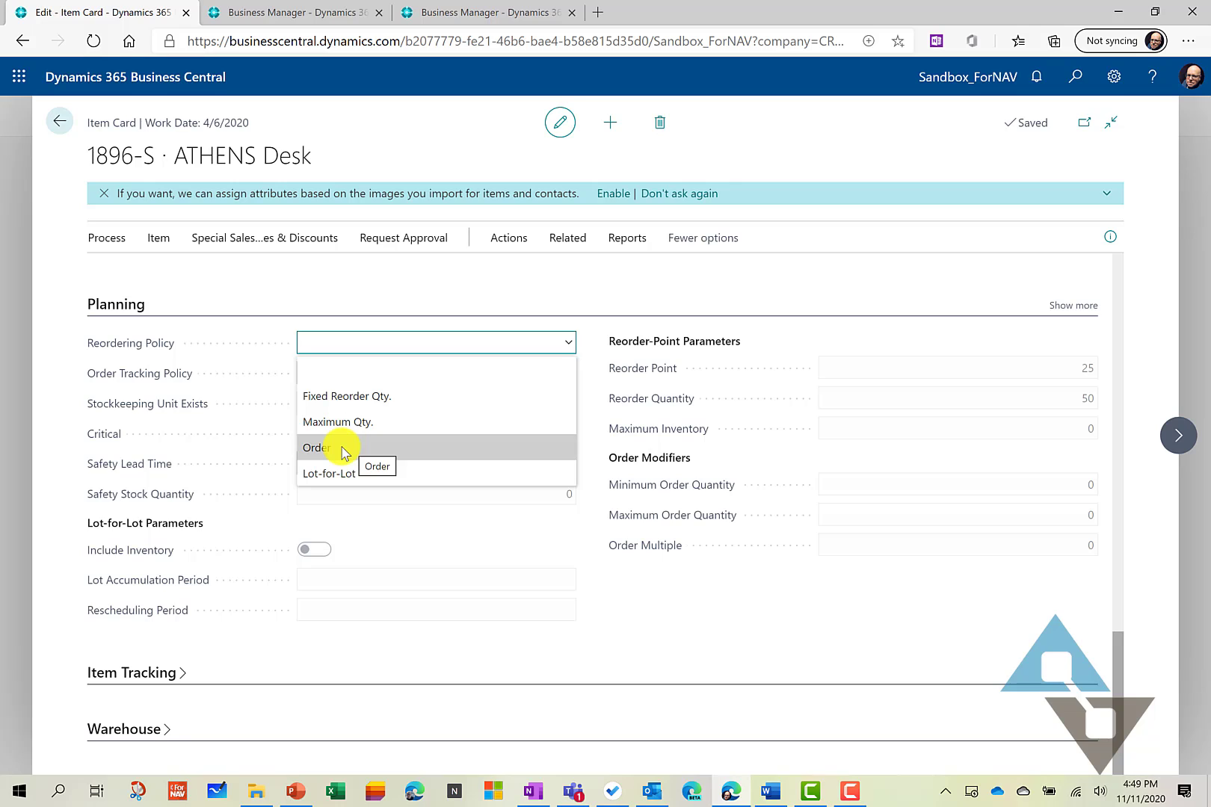
- Set the ATHENS Desk reordering policy to Order
click(345, 449)
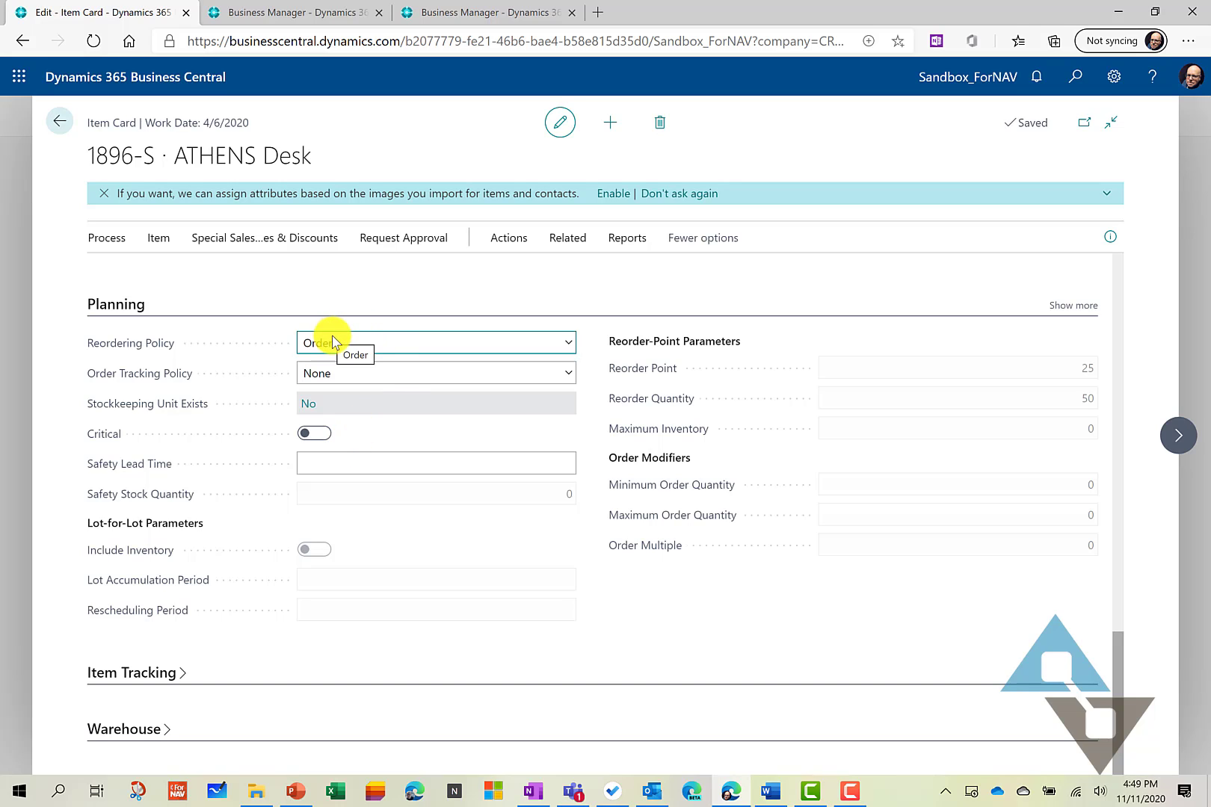
click(386, 345)
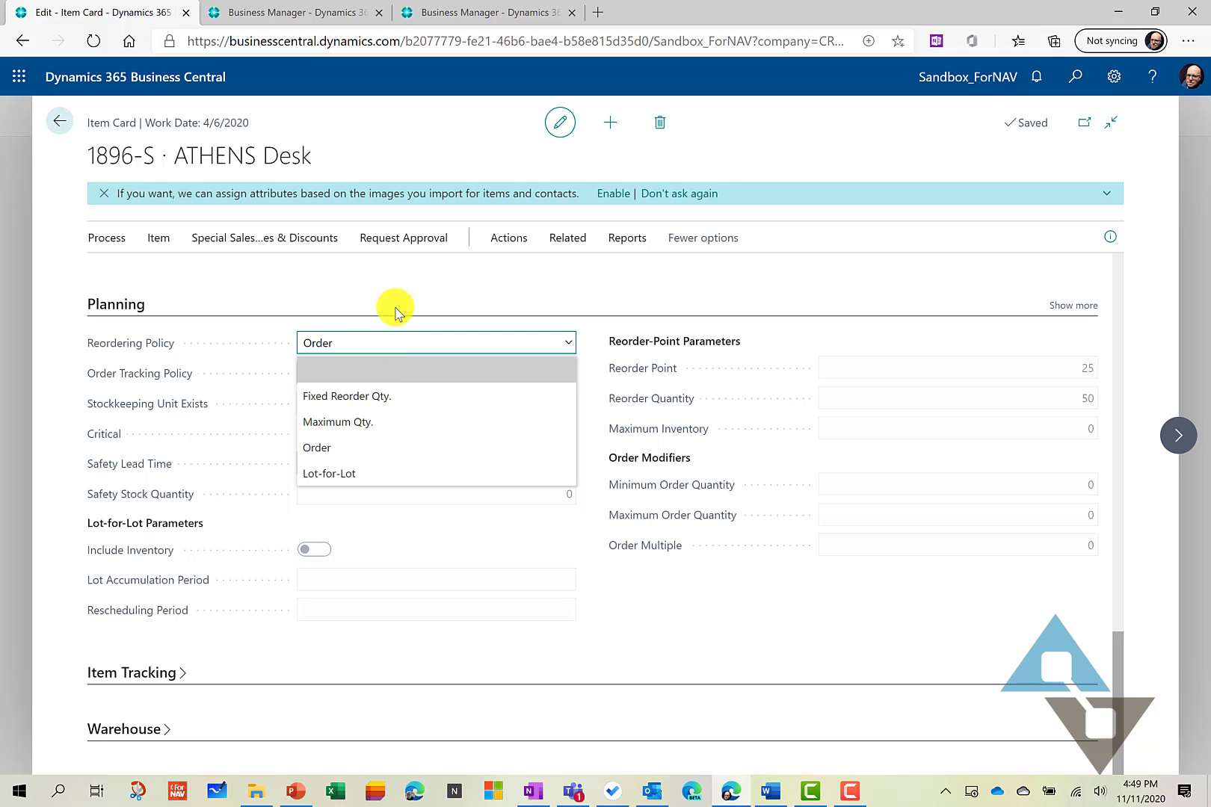
click(396, 312)
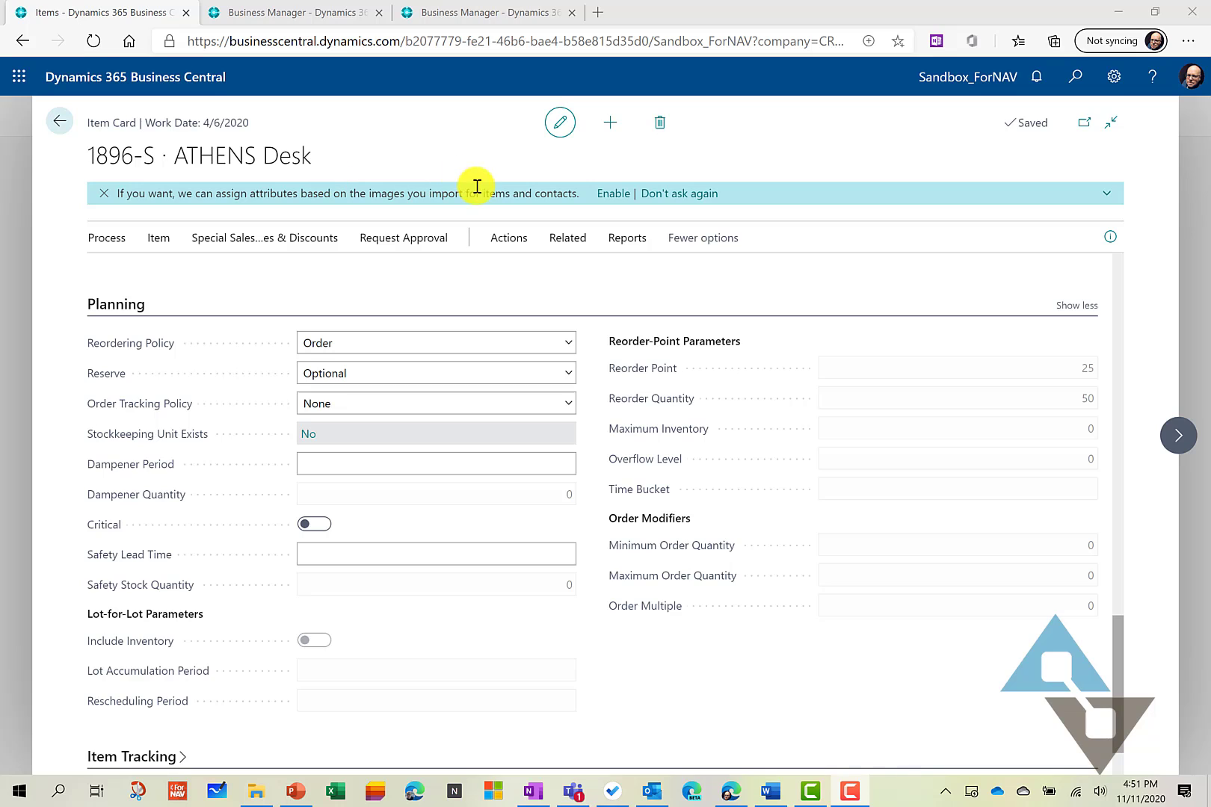
click(568, 238)
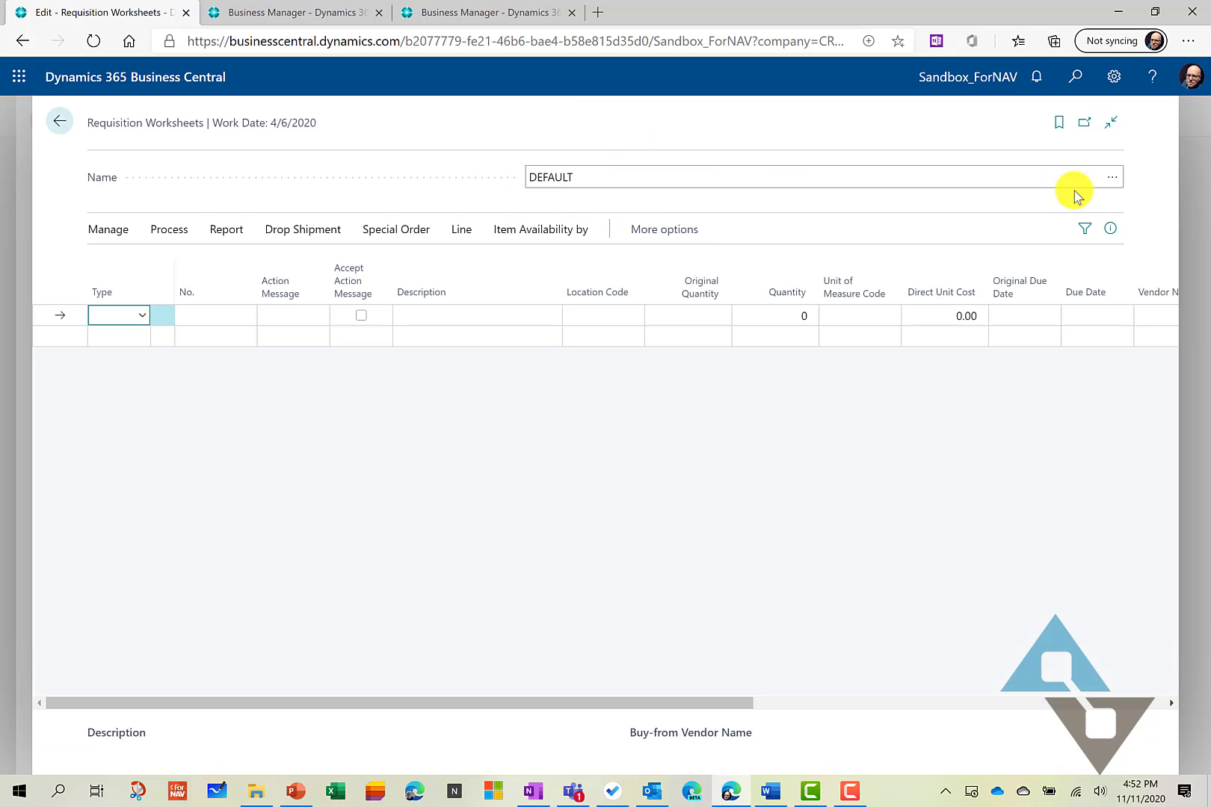
click(1112, 180)
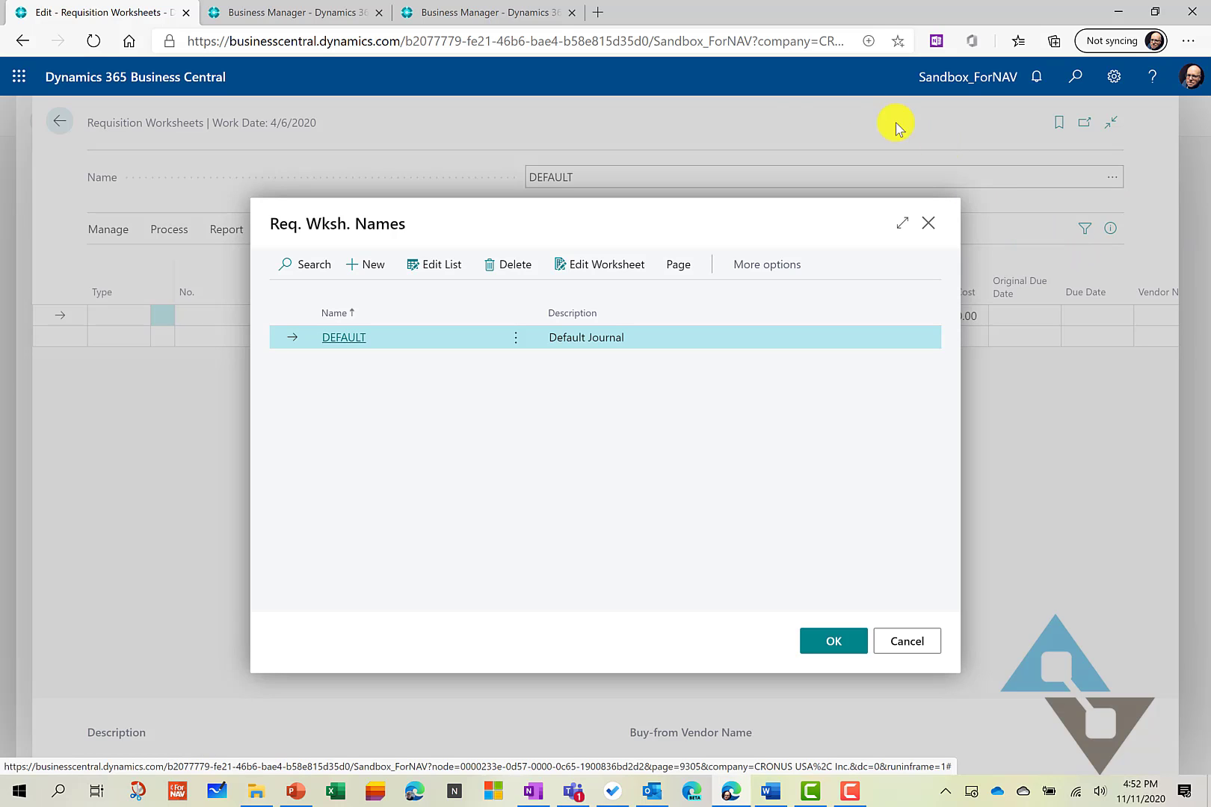
click(908, 643)
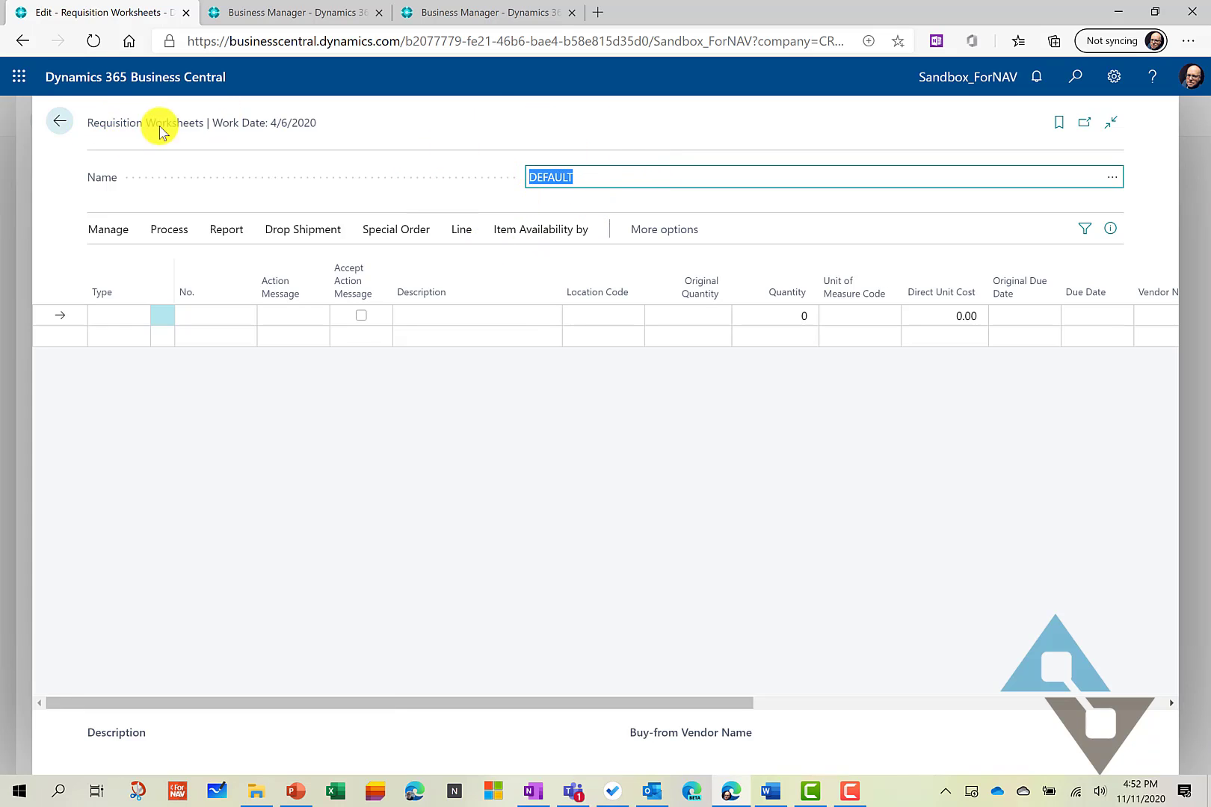
- Run Calculate Plan for 2020 in the requisition worksheet
click(170, 230)
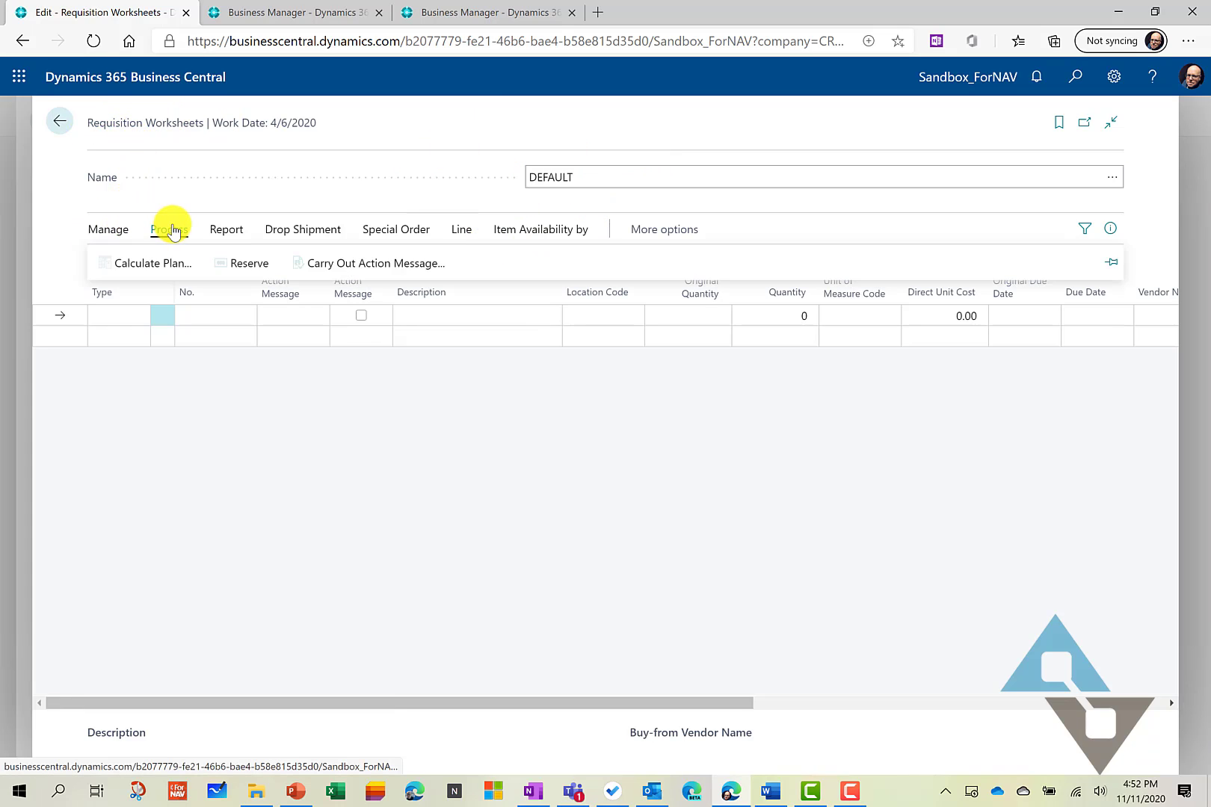
click(153, 264)
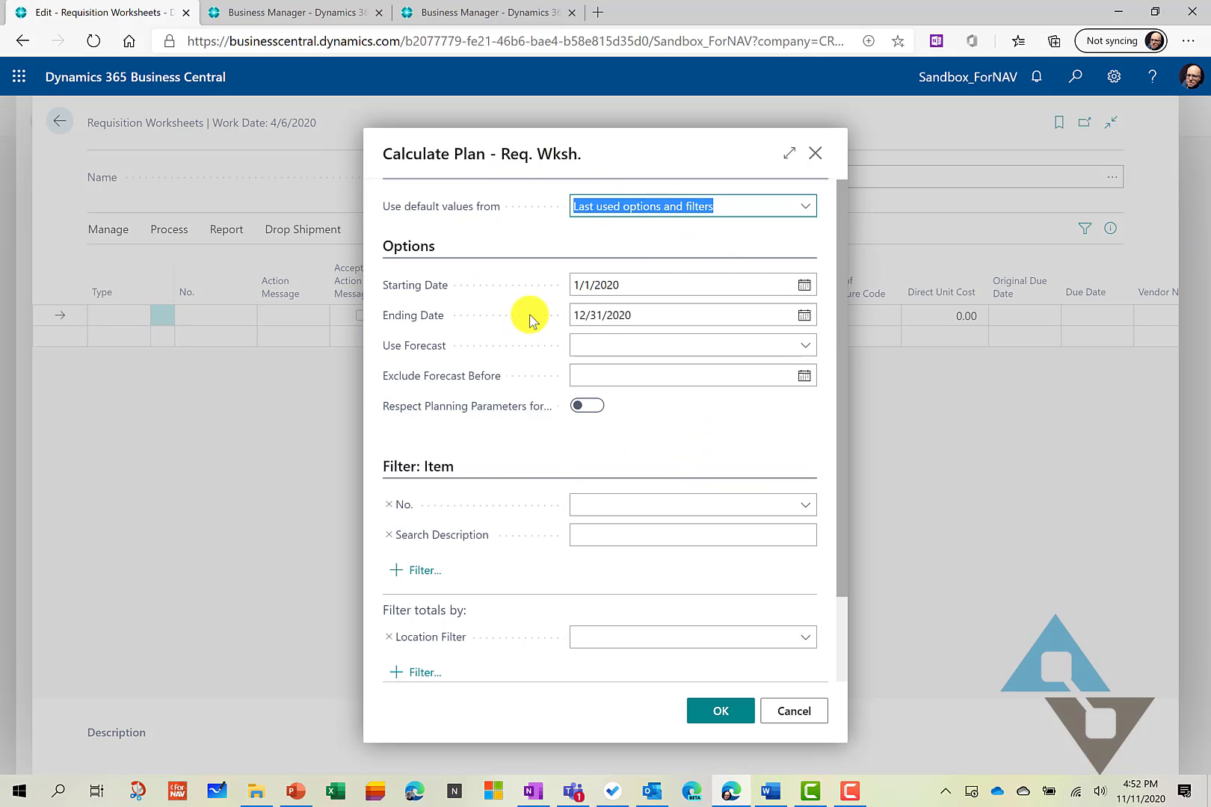
click(715, 710)
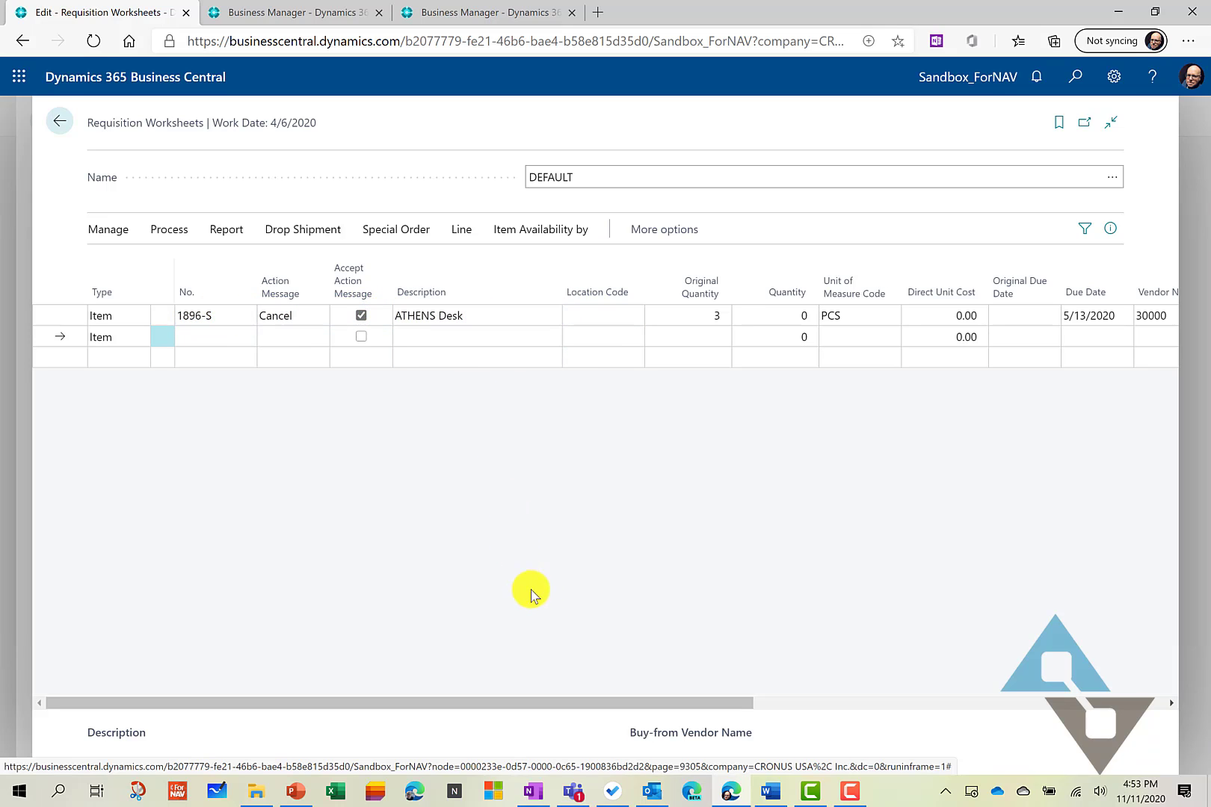
- Scroll the grid to view the 1896-S Cancel line, with original quantity 3 and quantity 0
scroll(554, 709, right, 1)
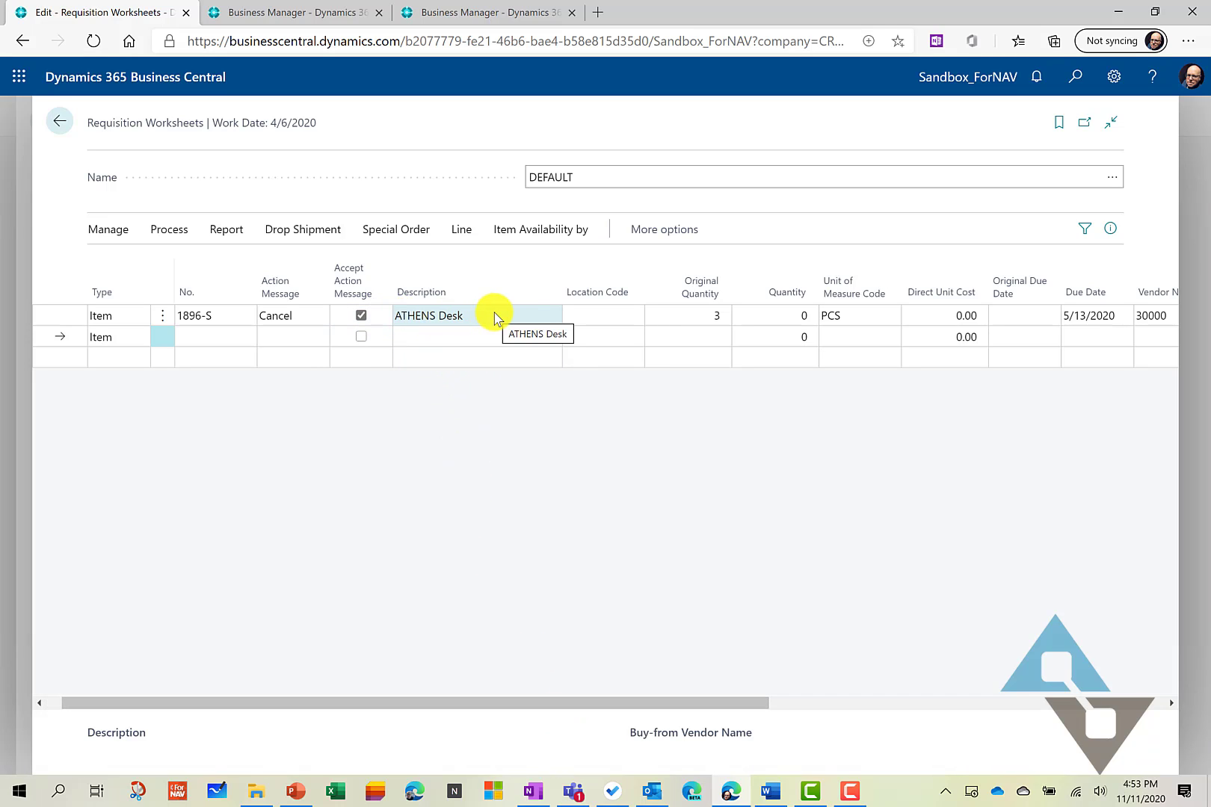
drag(624, 703, 778, 710)
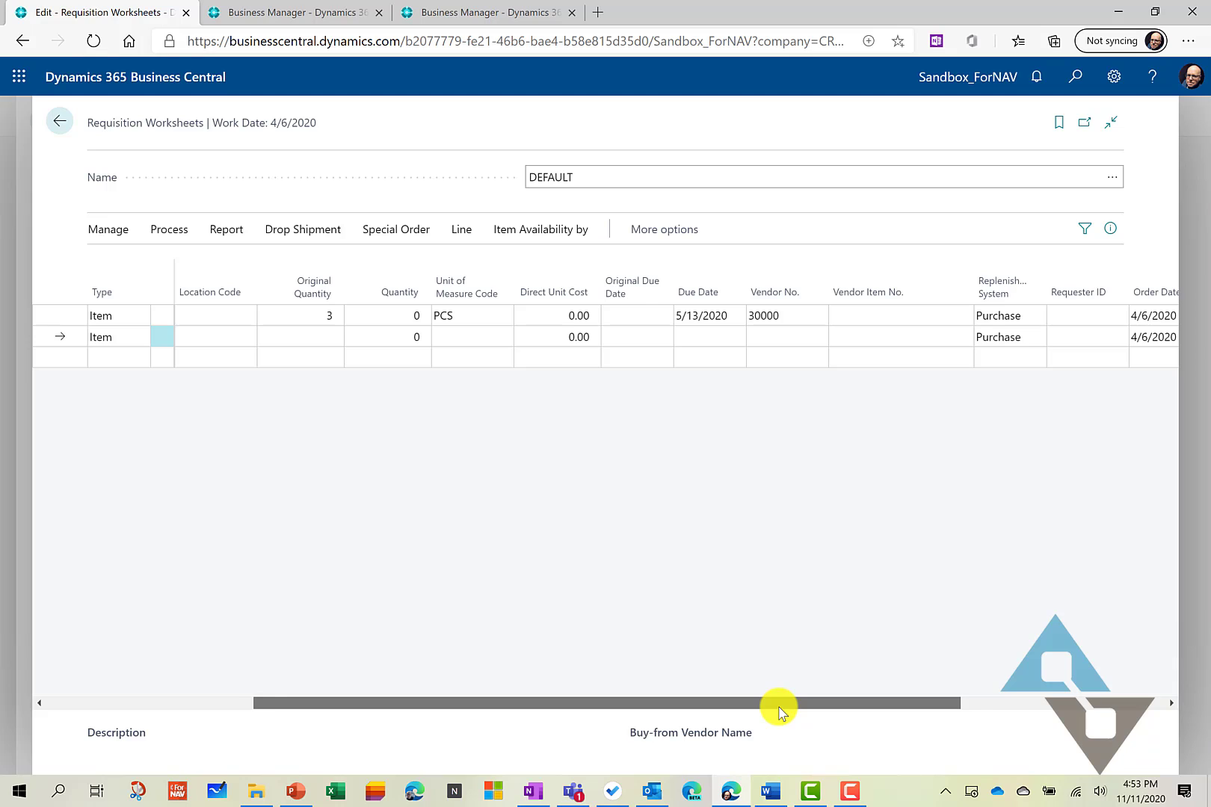
drag(778, 711, 781, 709)
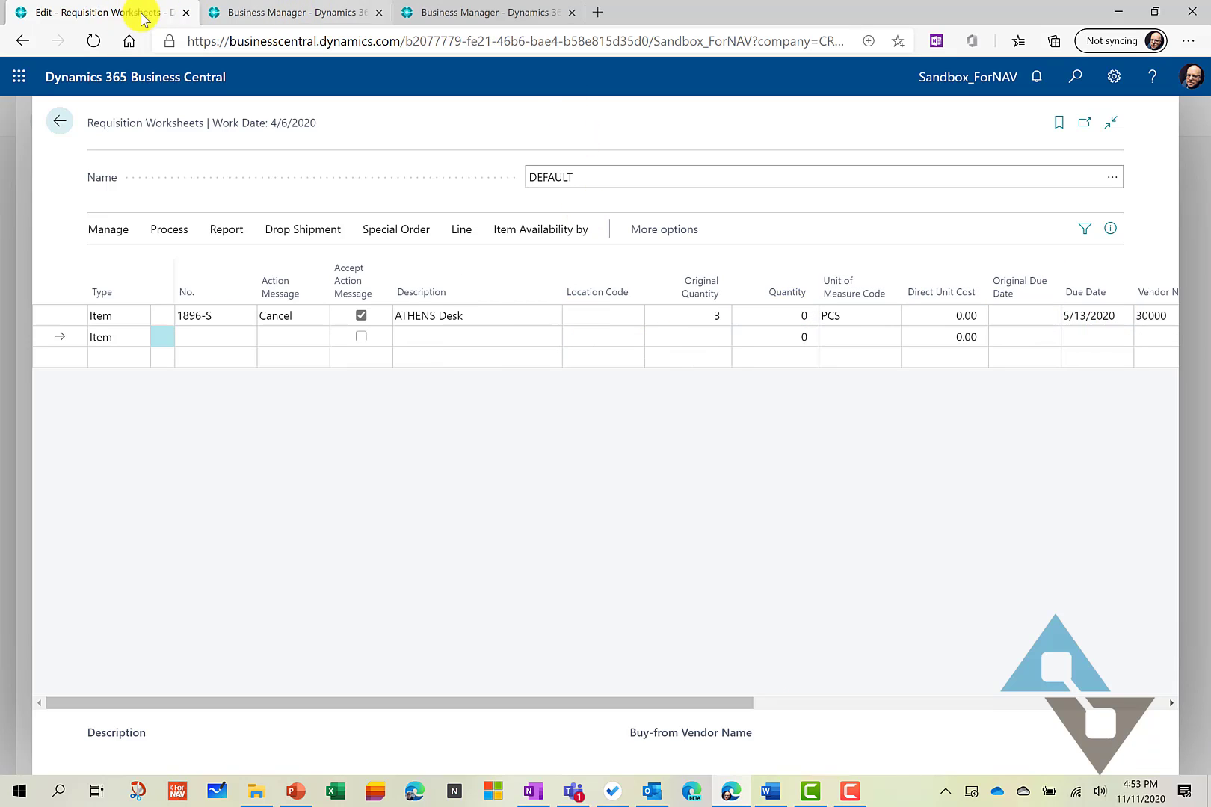
- Go from the worksheet to the Sales Orders list via the CRONUS USA home page
click(60, 121)
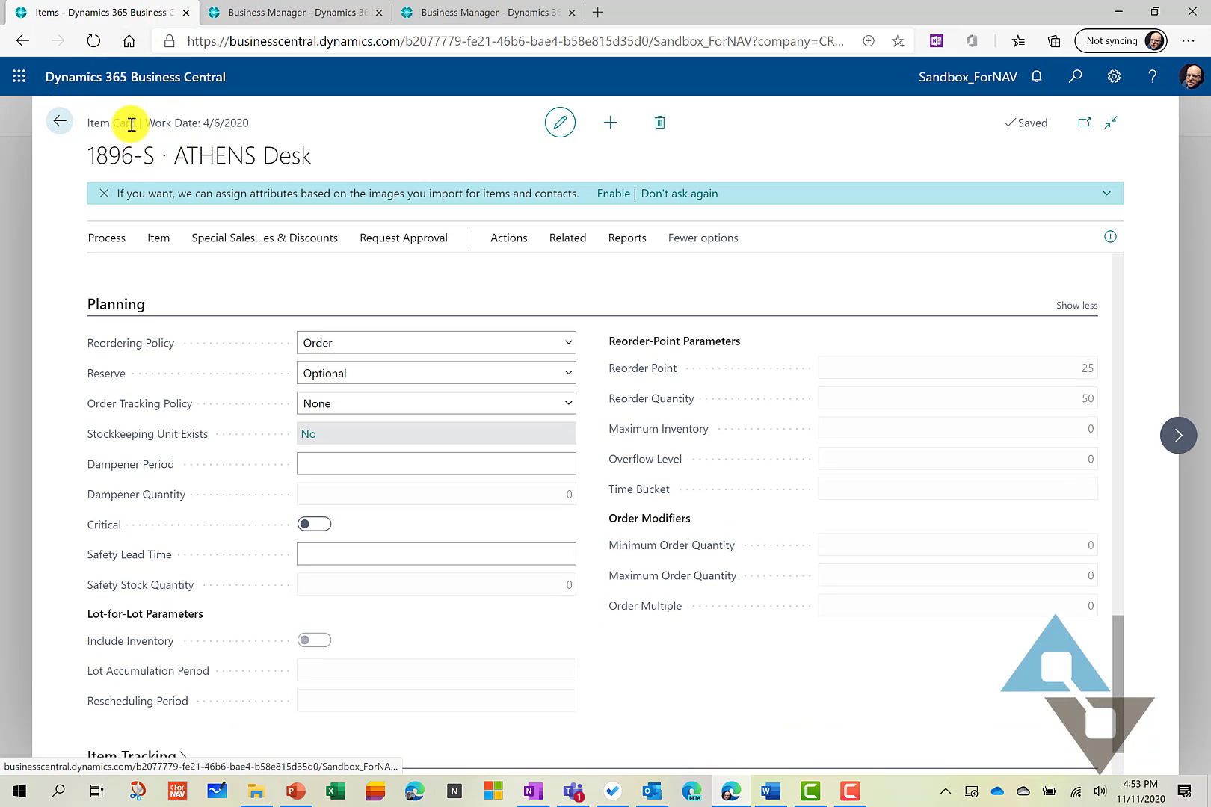
click(285, 18)
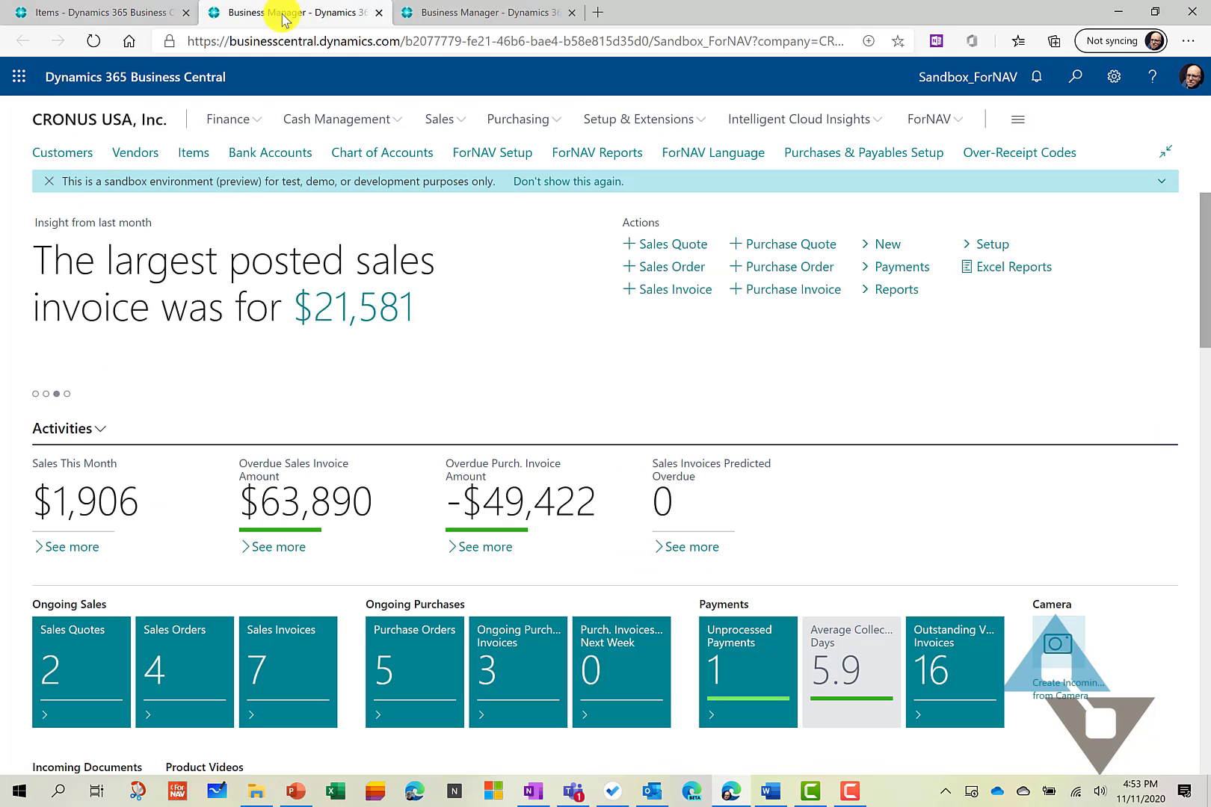
click(457, 119)
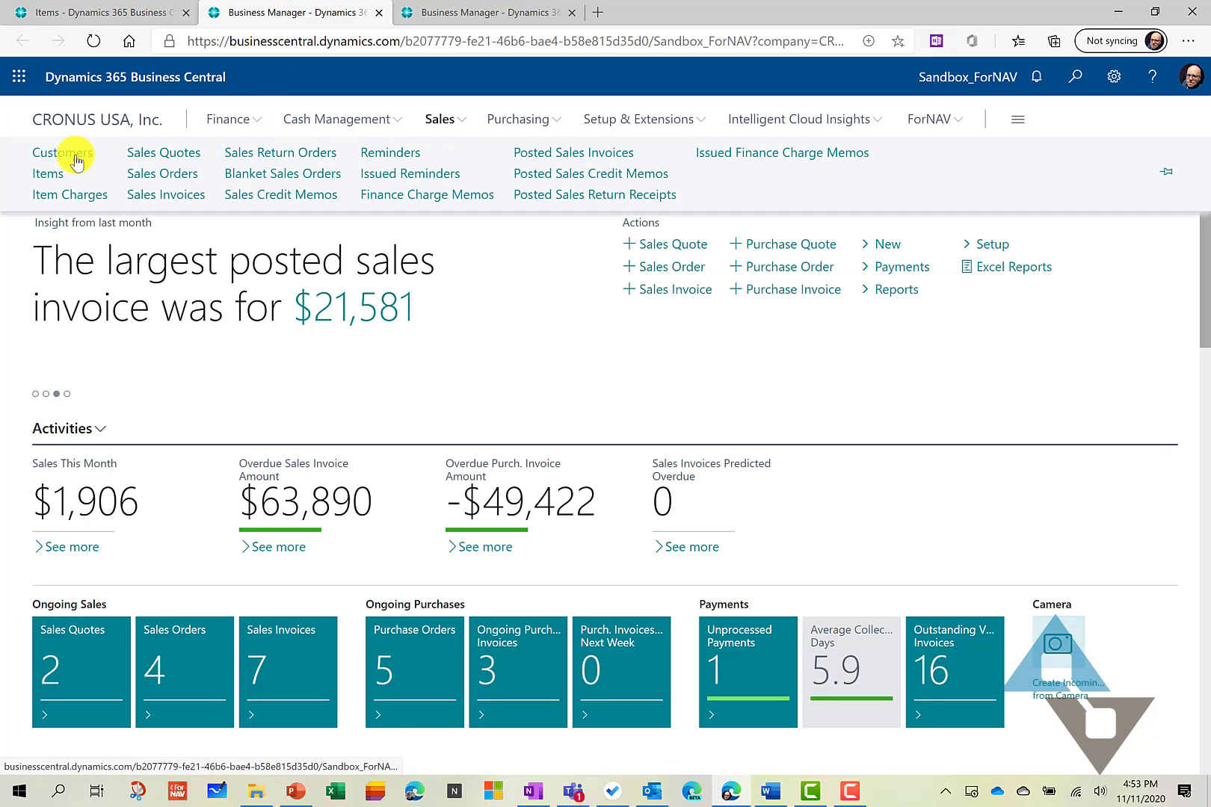
click(170, 179)
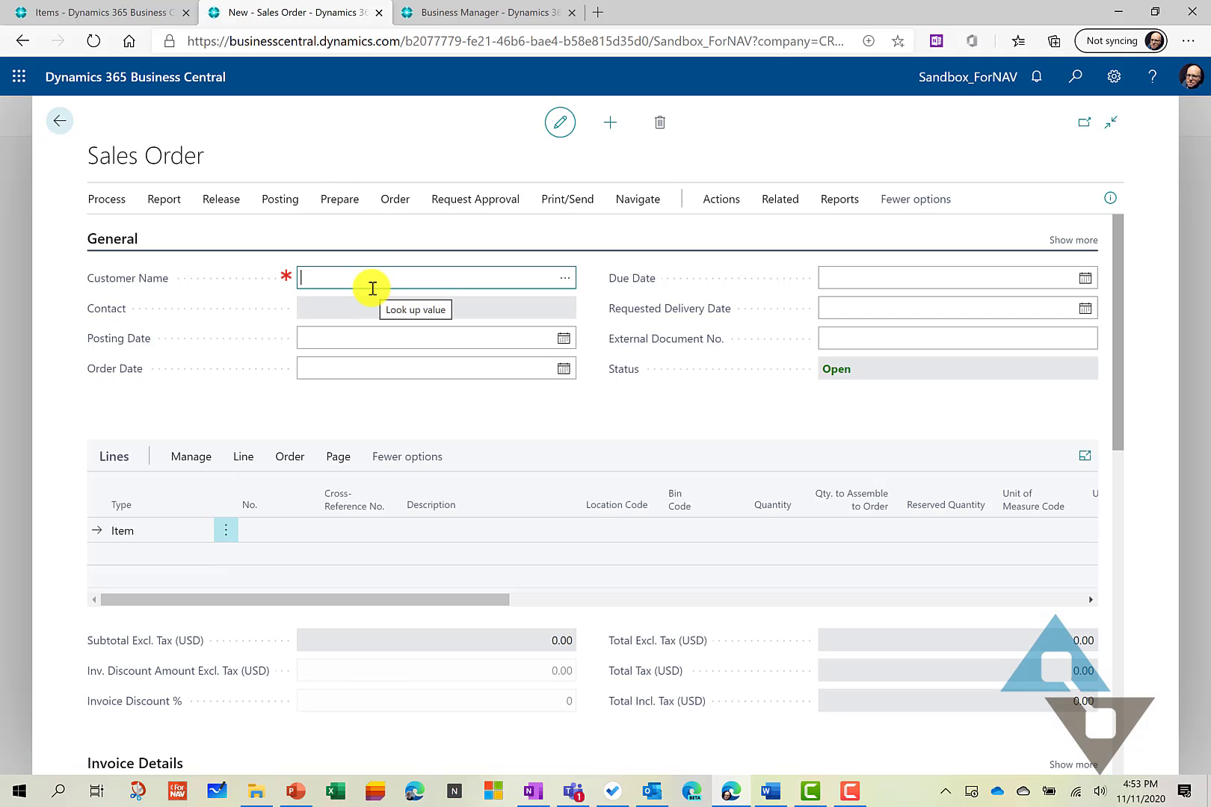
- Create a sales order for Adatum Corporation for 7 units of 1896-S ATHENS Desk and release it
text(ada)
key(Return)
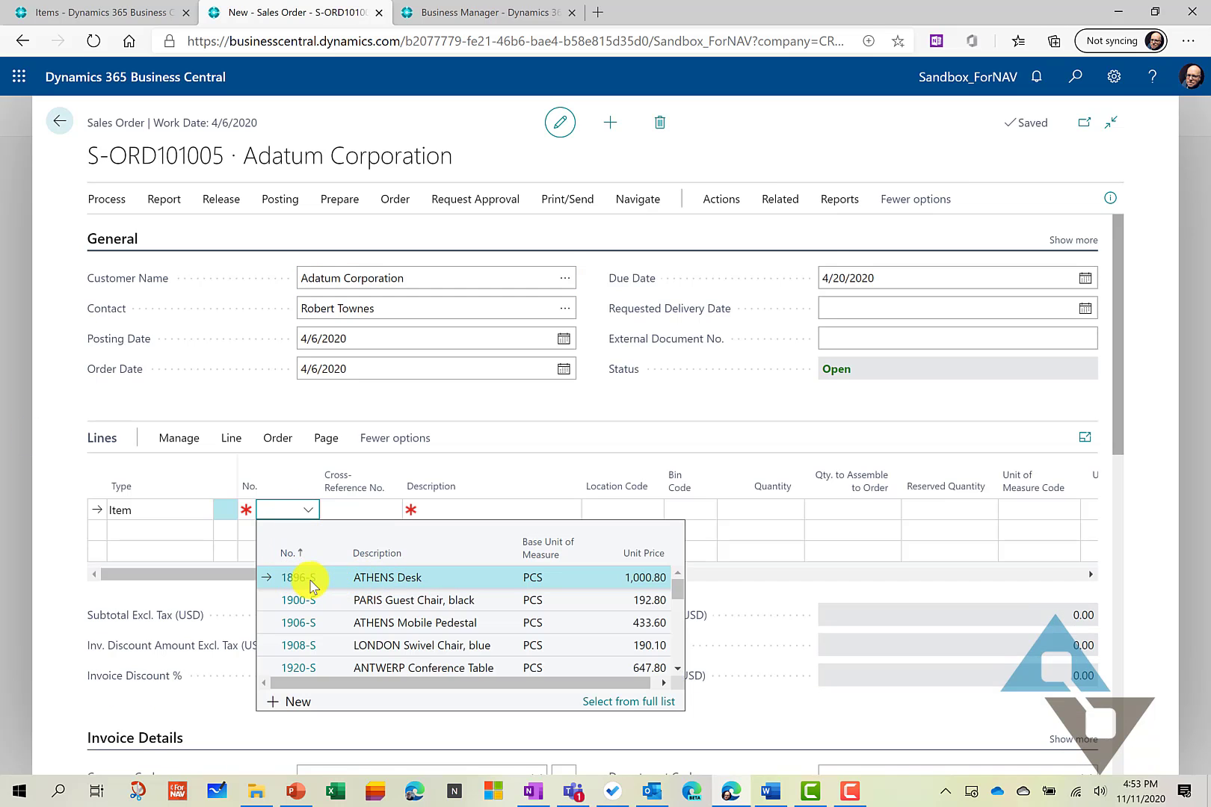
click(404, 578)
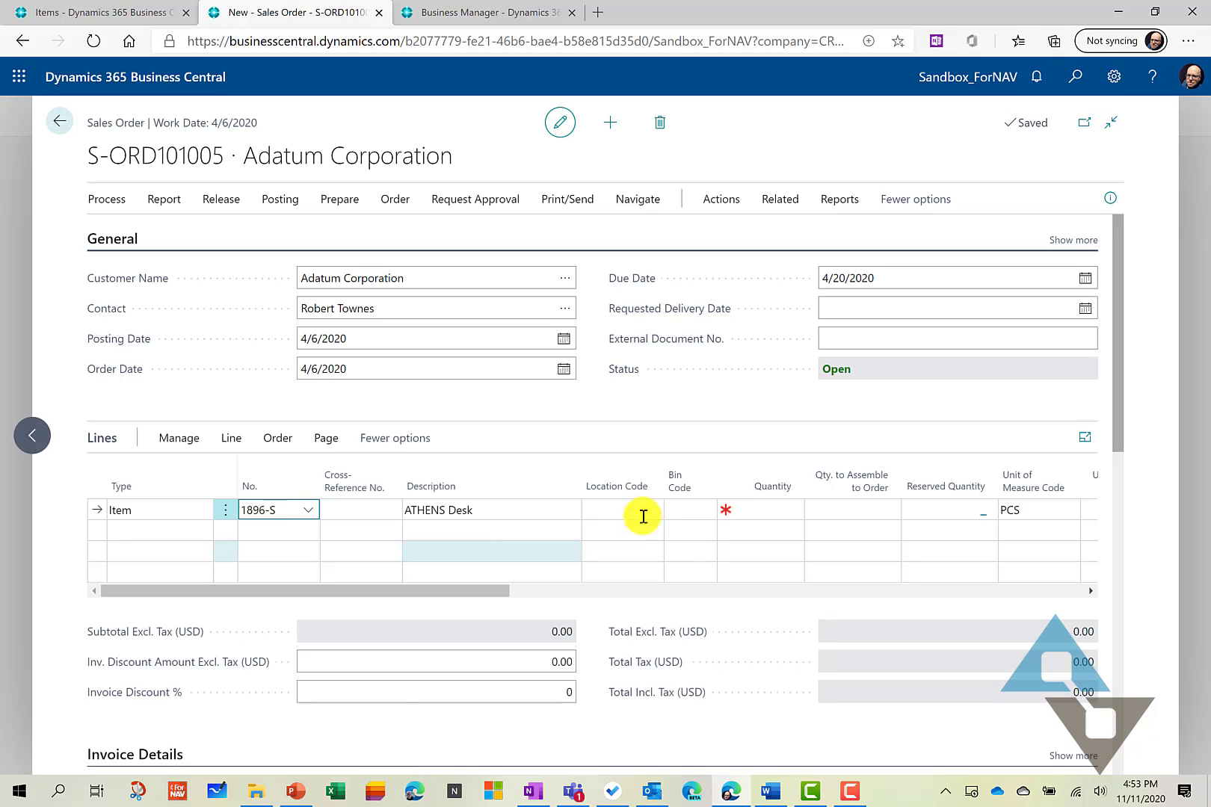
click(781, 510)
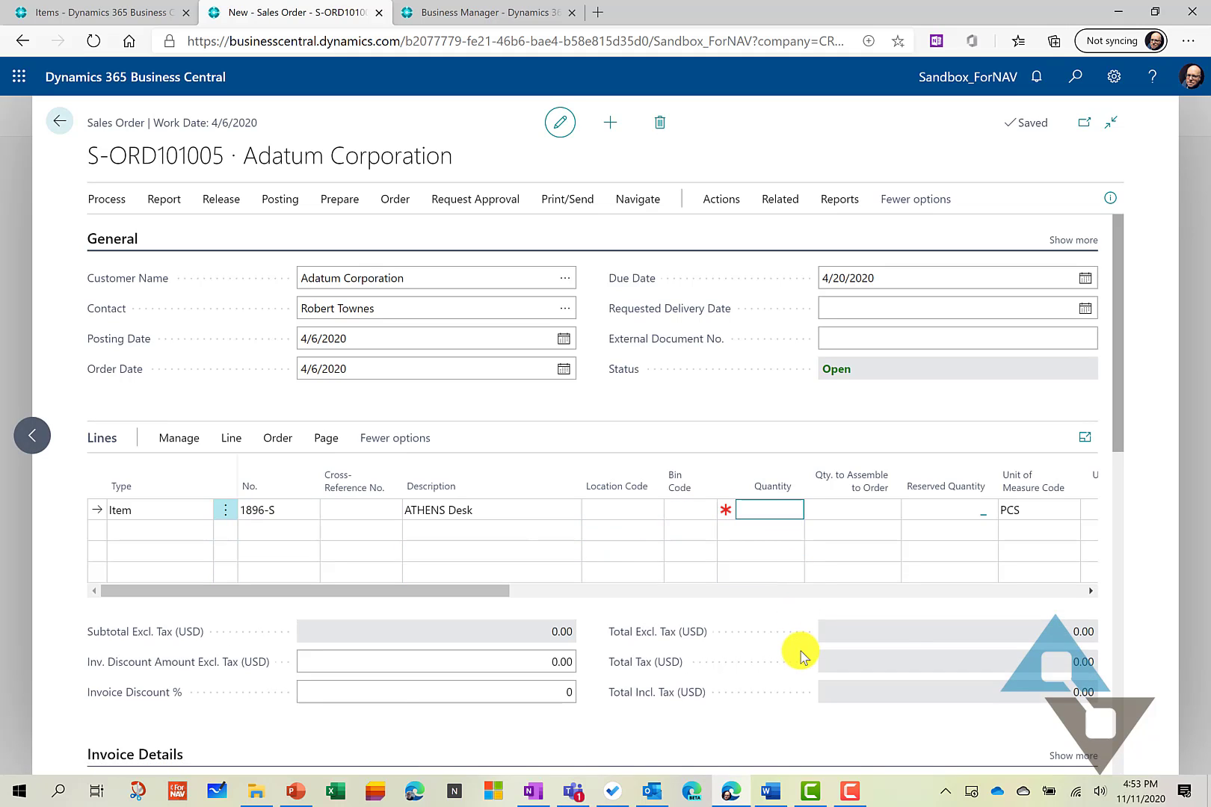
key(Tab)
key(Tab)
key(Tab)
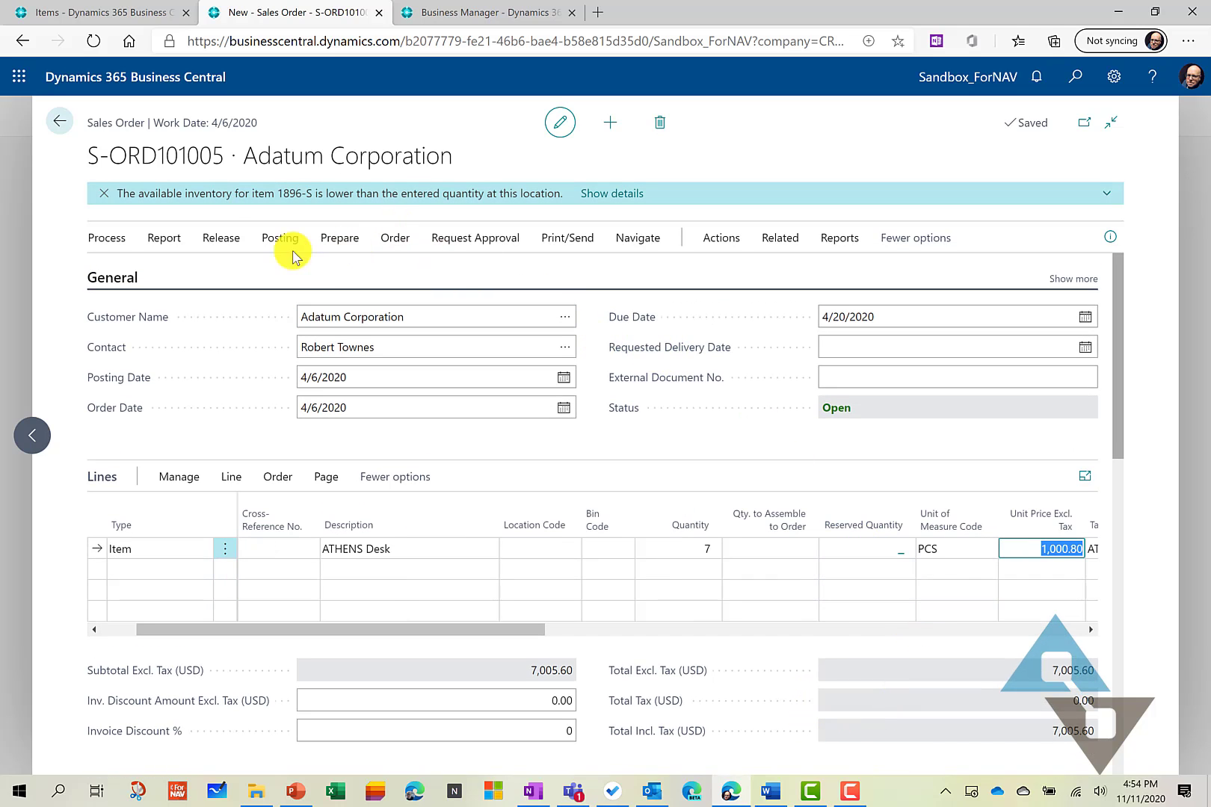
click(222, 239)
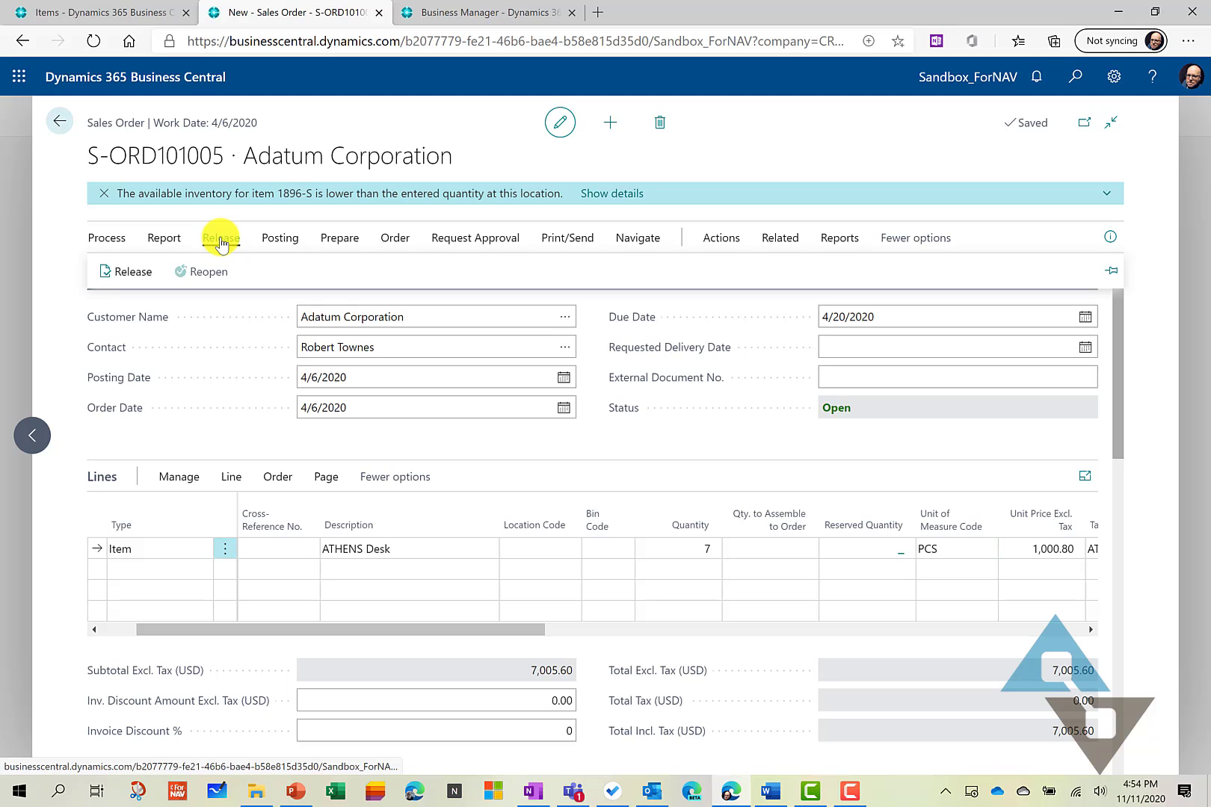
click(119, 272)
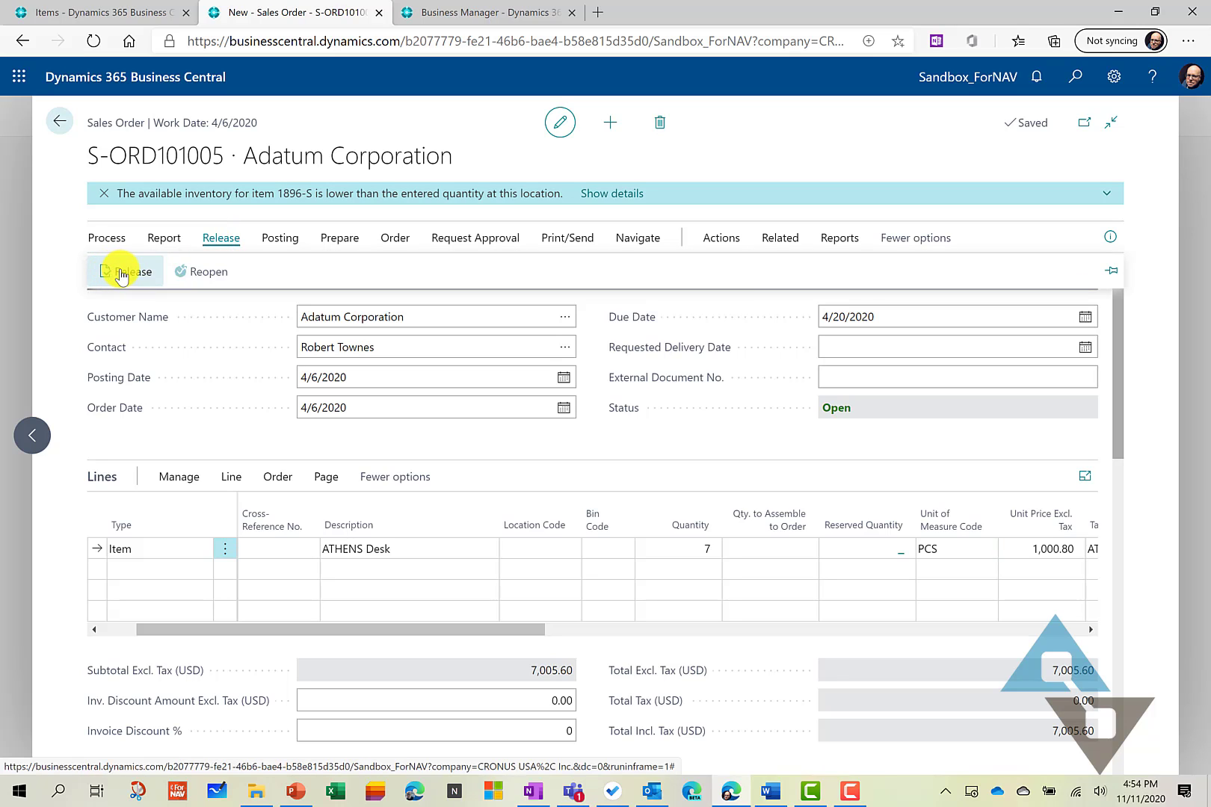
- From the ATHENS Desk item card, open its requisition worksheet and calculate the plan
click(129, 8)
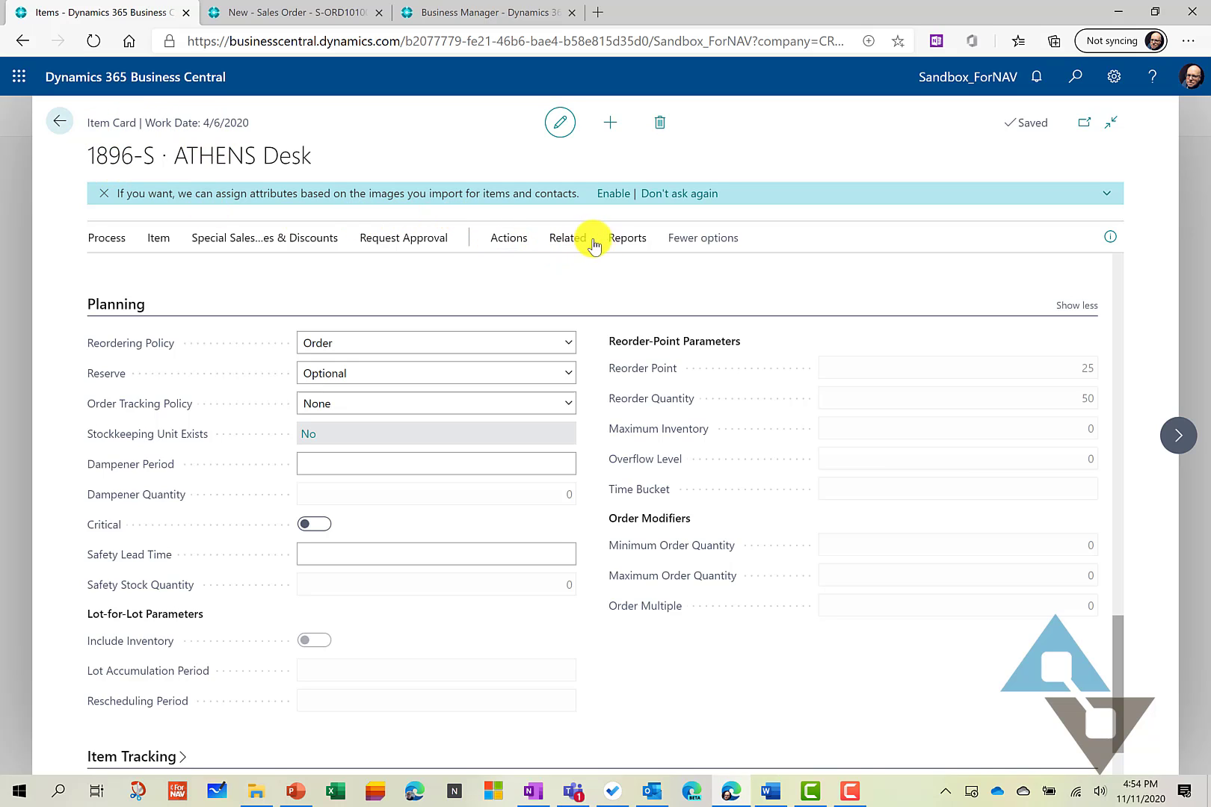
click(504, 238)
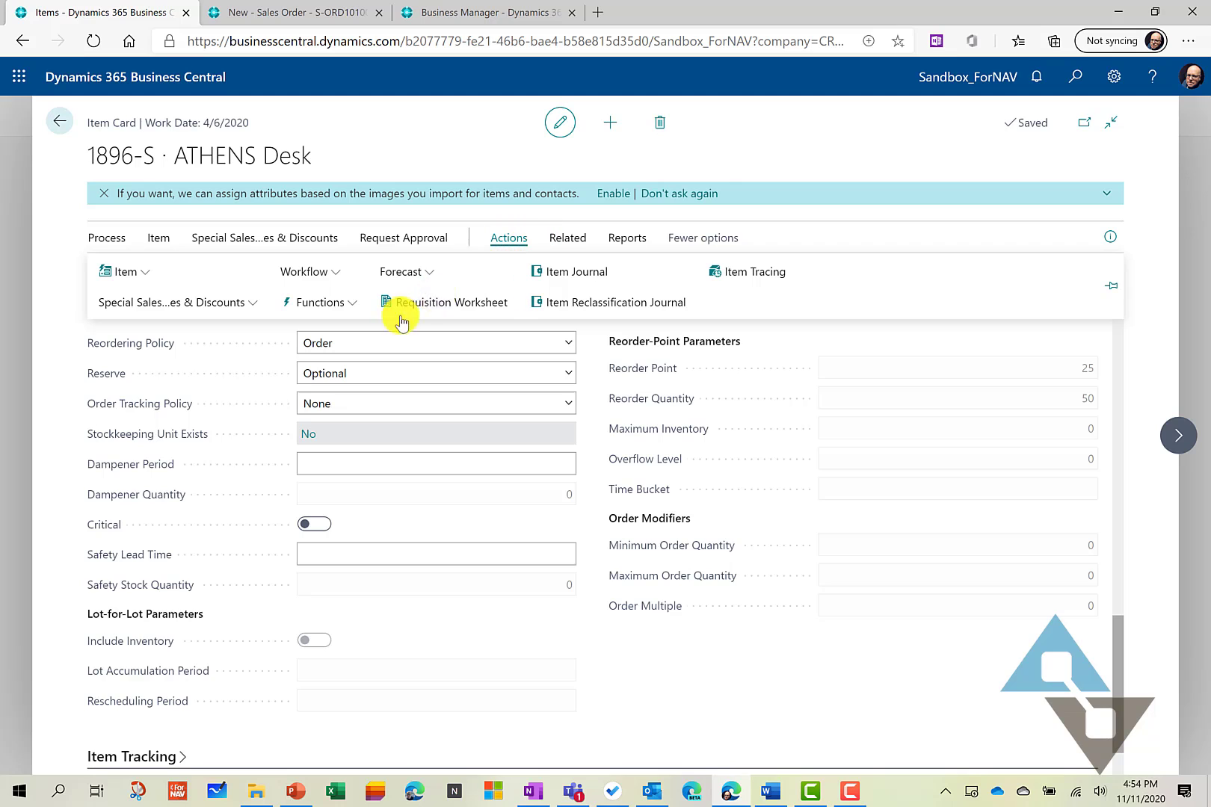
click(447, 305)
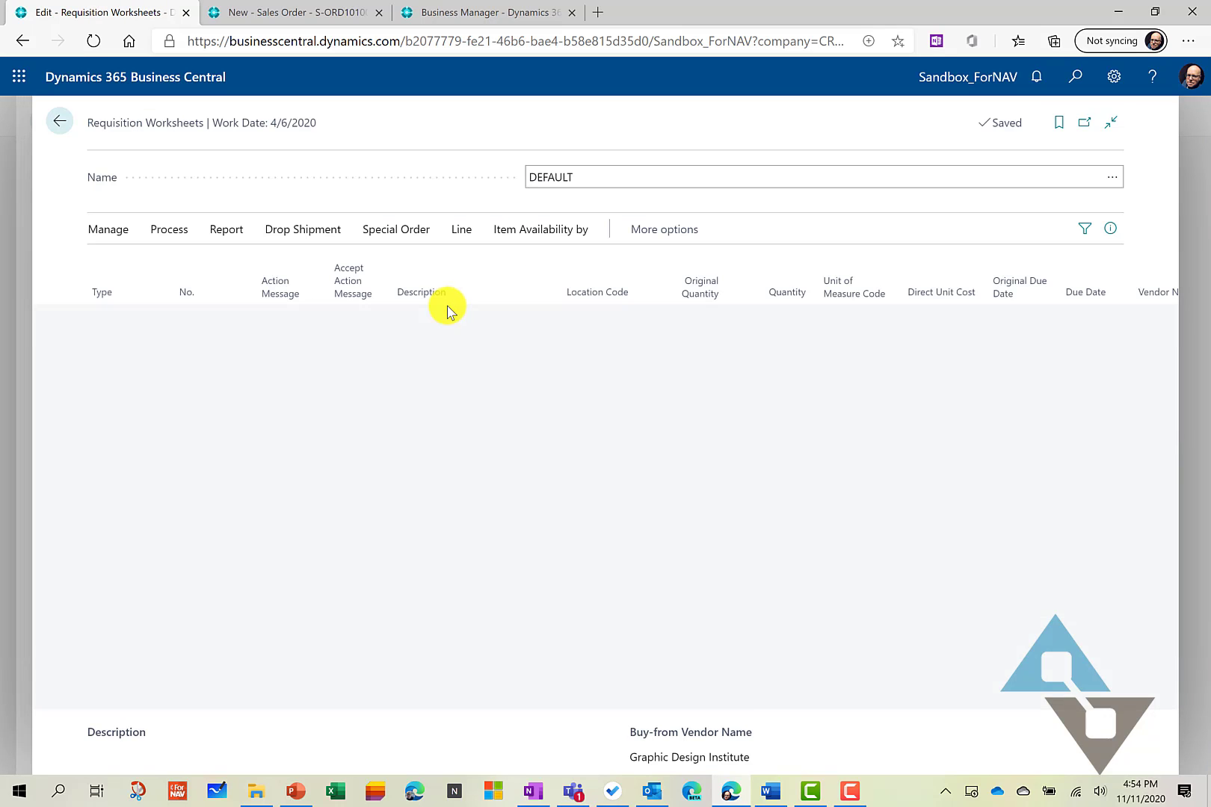
click(171, 232)
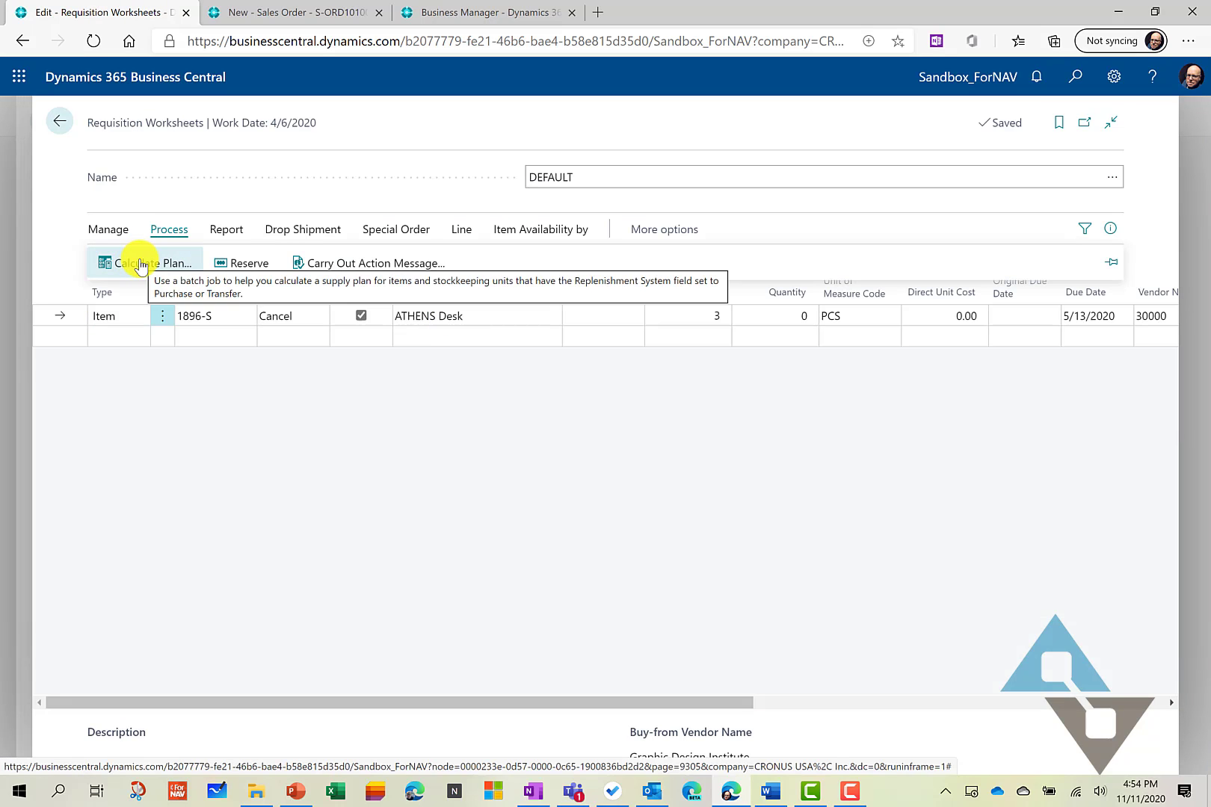
click(142, 266)
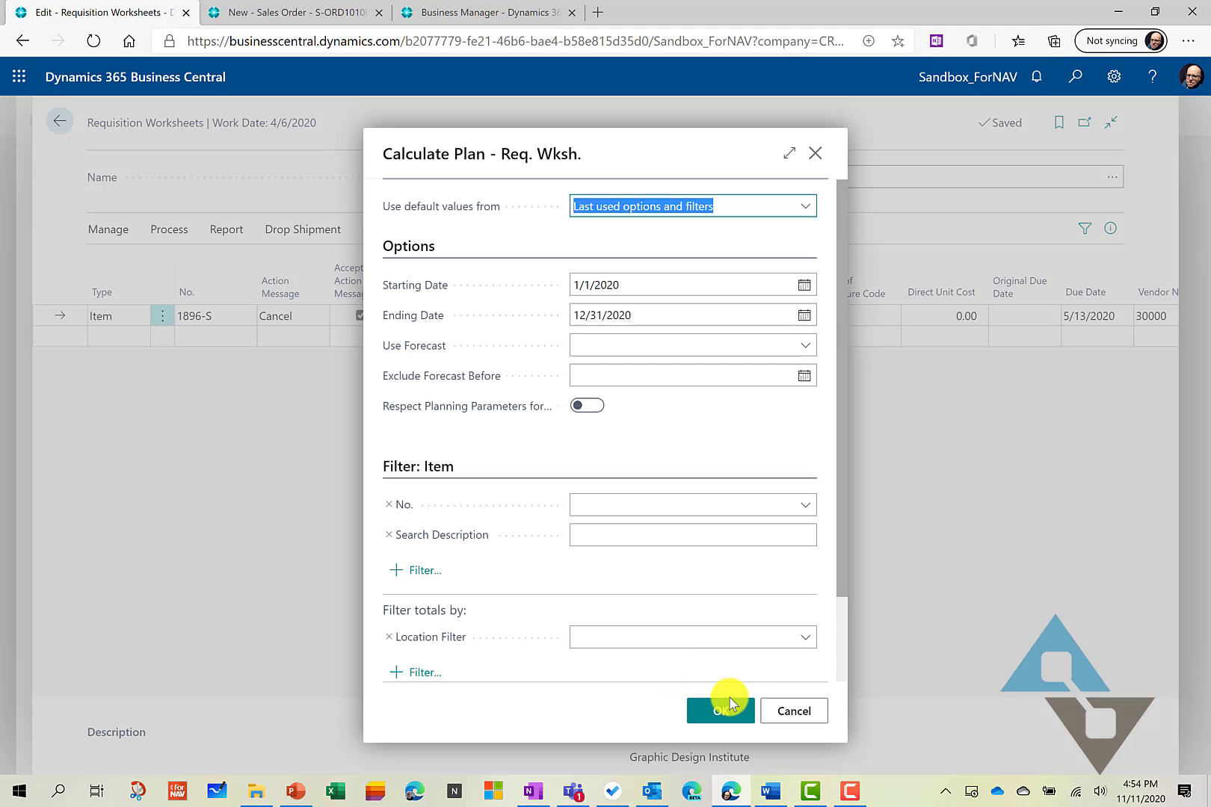
click(722, 711)
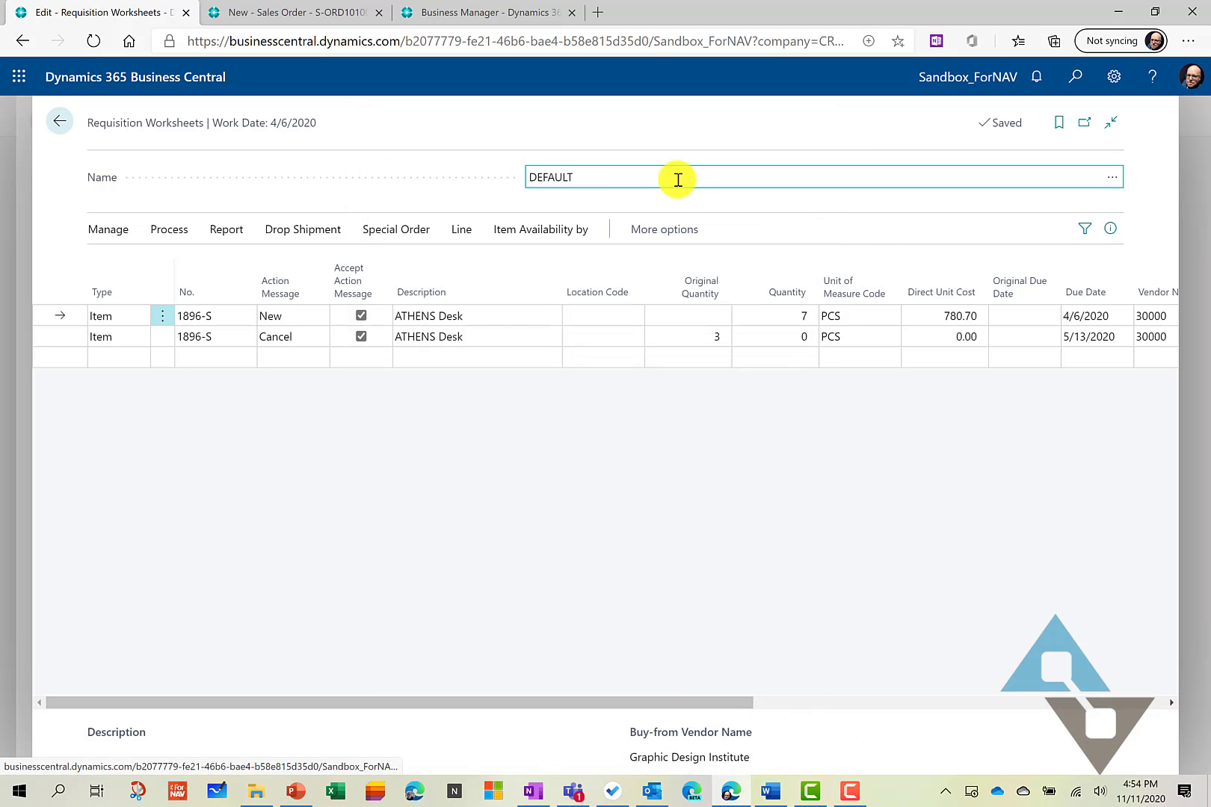
- Review the New line for 7 ATHENS Desks at 780.70 from vendor 30000
click(147, 318)
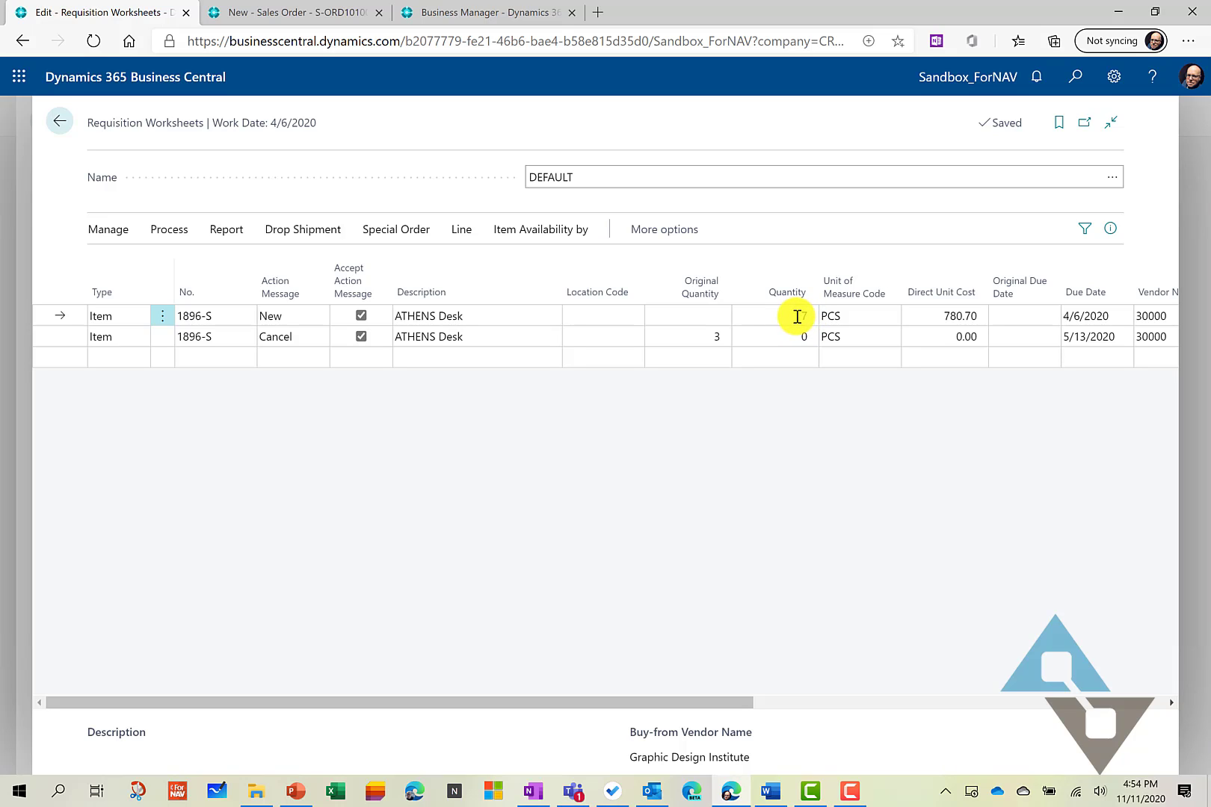
drag(716, 703, 791, 702)
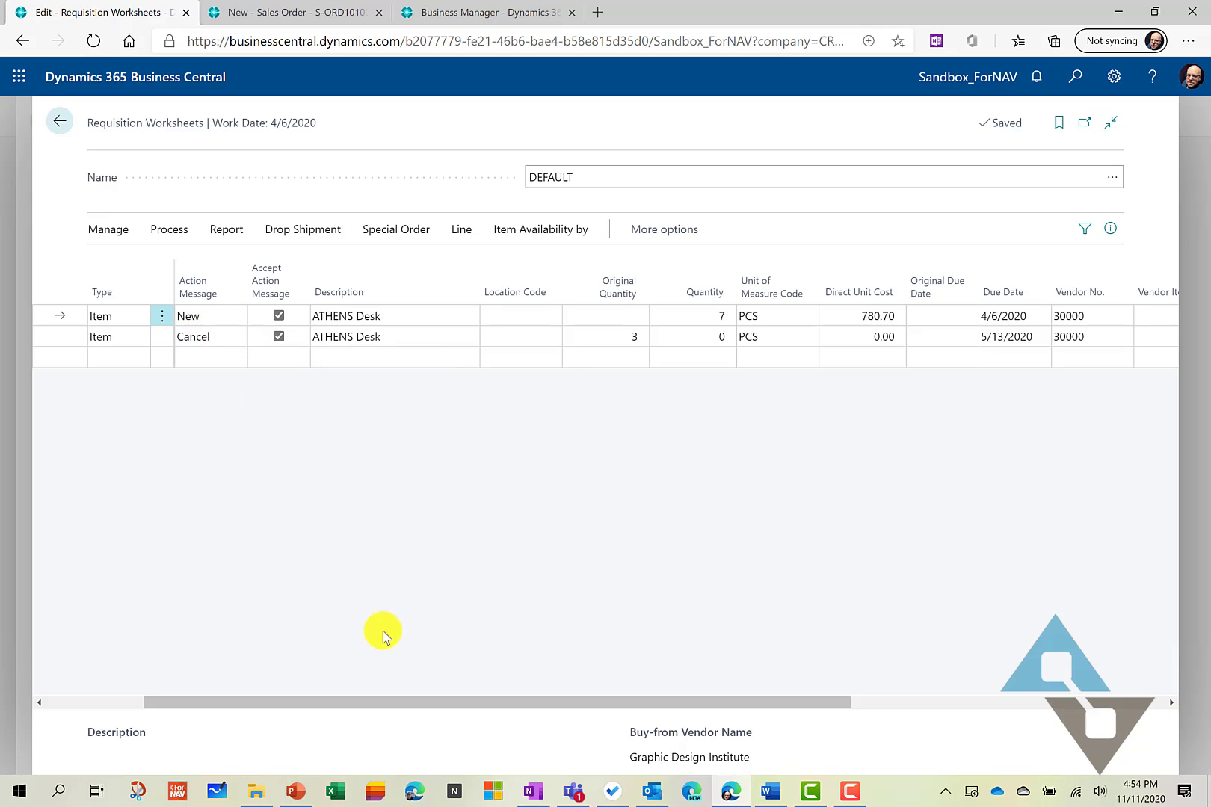
drag(354, 703, 256, 703)
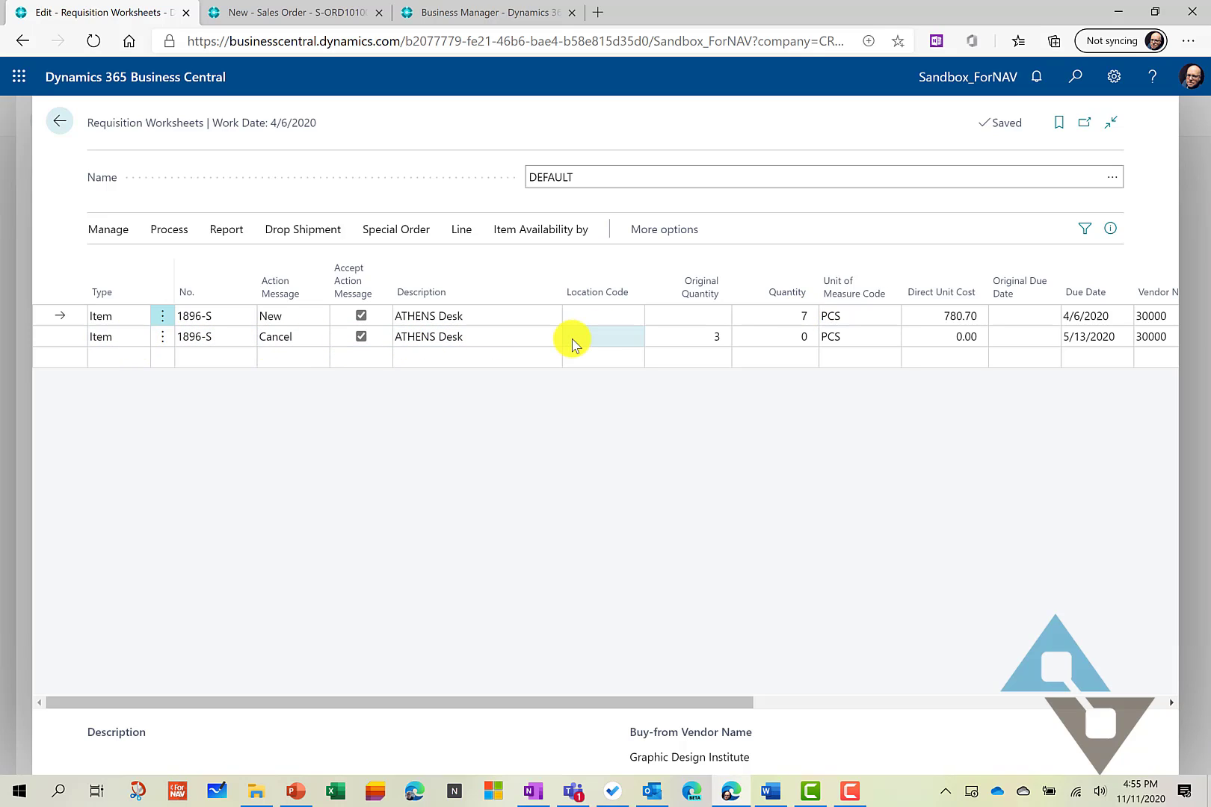
- Switch ATHENS Desk to the Fixed Reorder Qty. policy, keeping reorder quantity 50, and open its actions
click(56, 124)
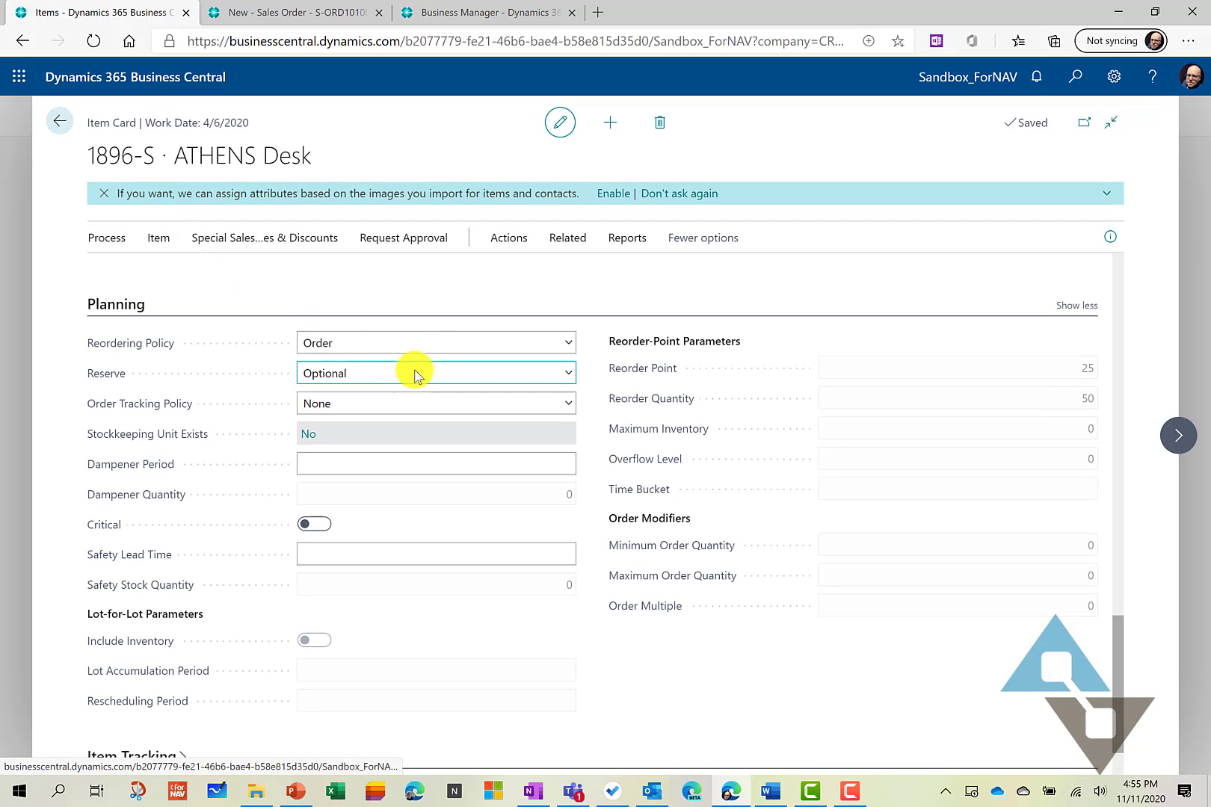
mouse_move(138, 340)
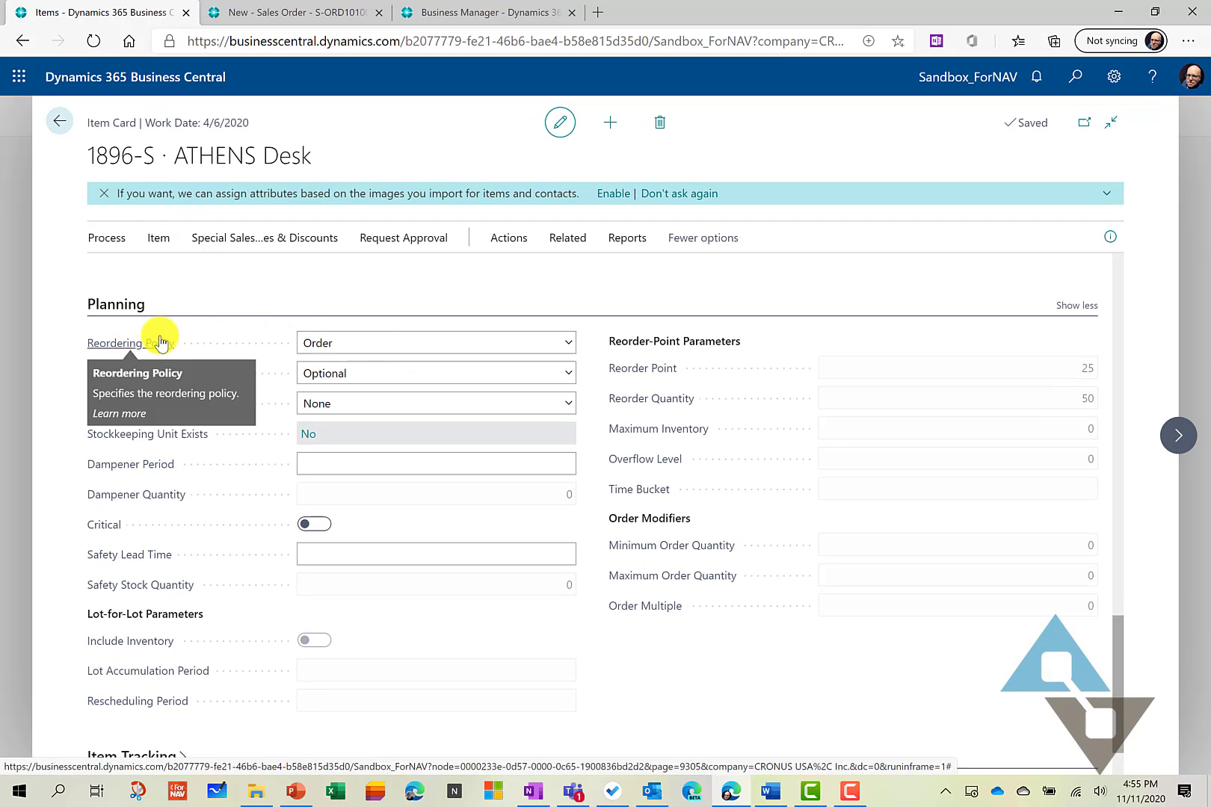
click(380, 344)
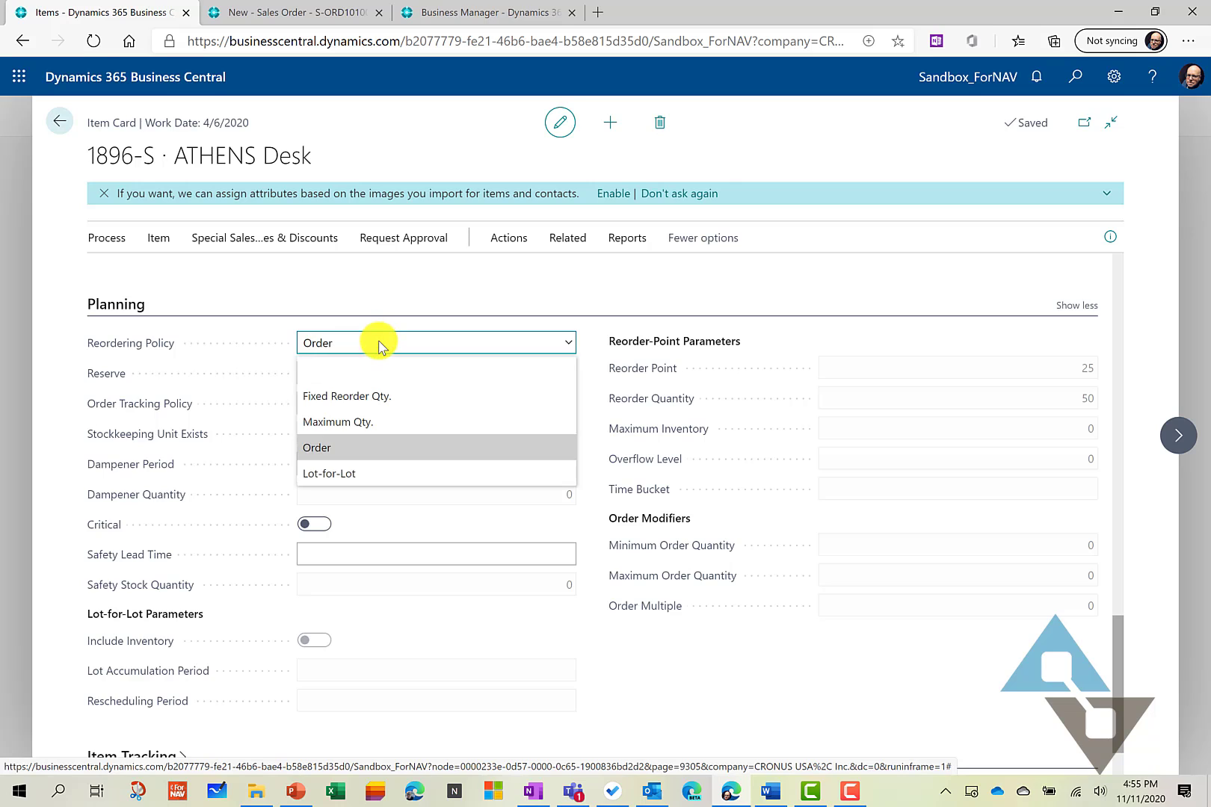
click(341, 394)
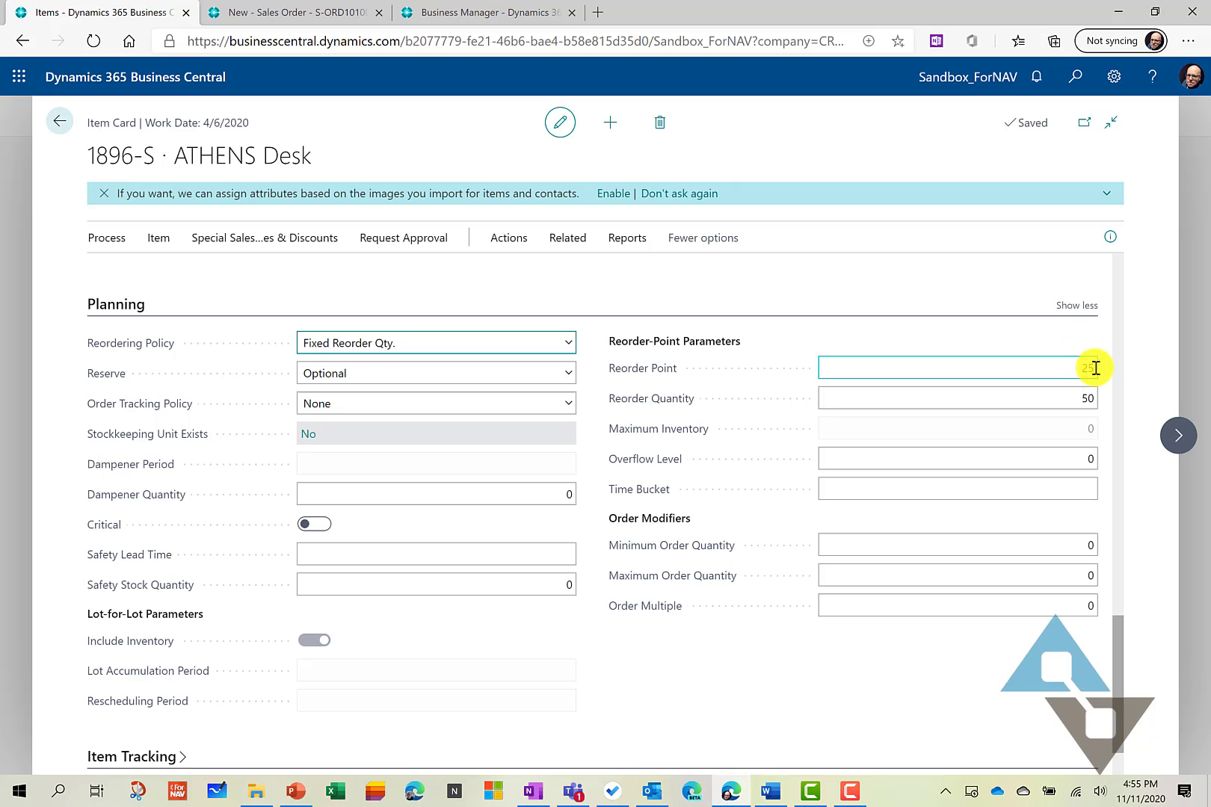
click(1093, 406)
click(848, 329)
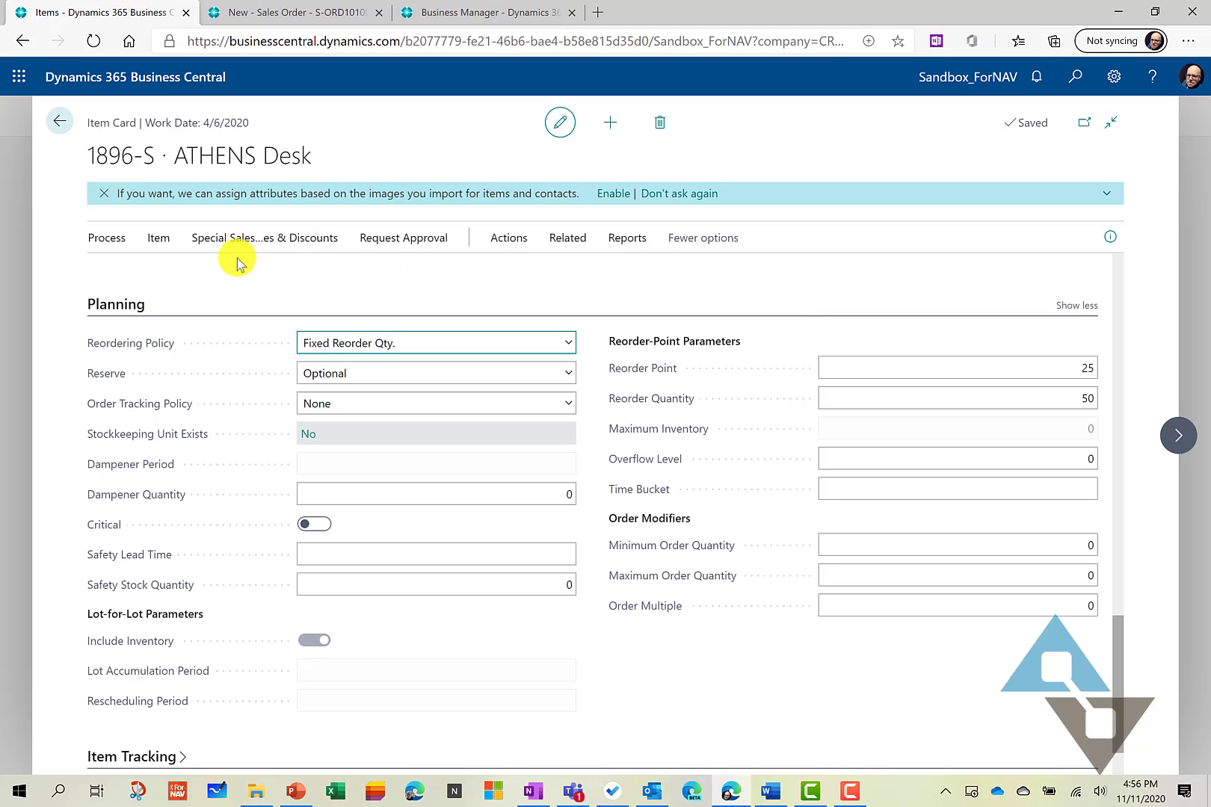
click(509, 238)
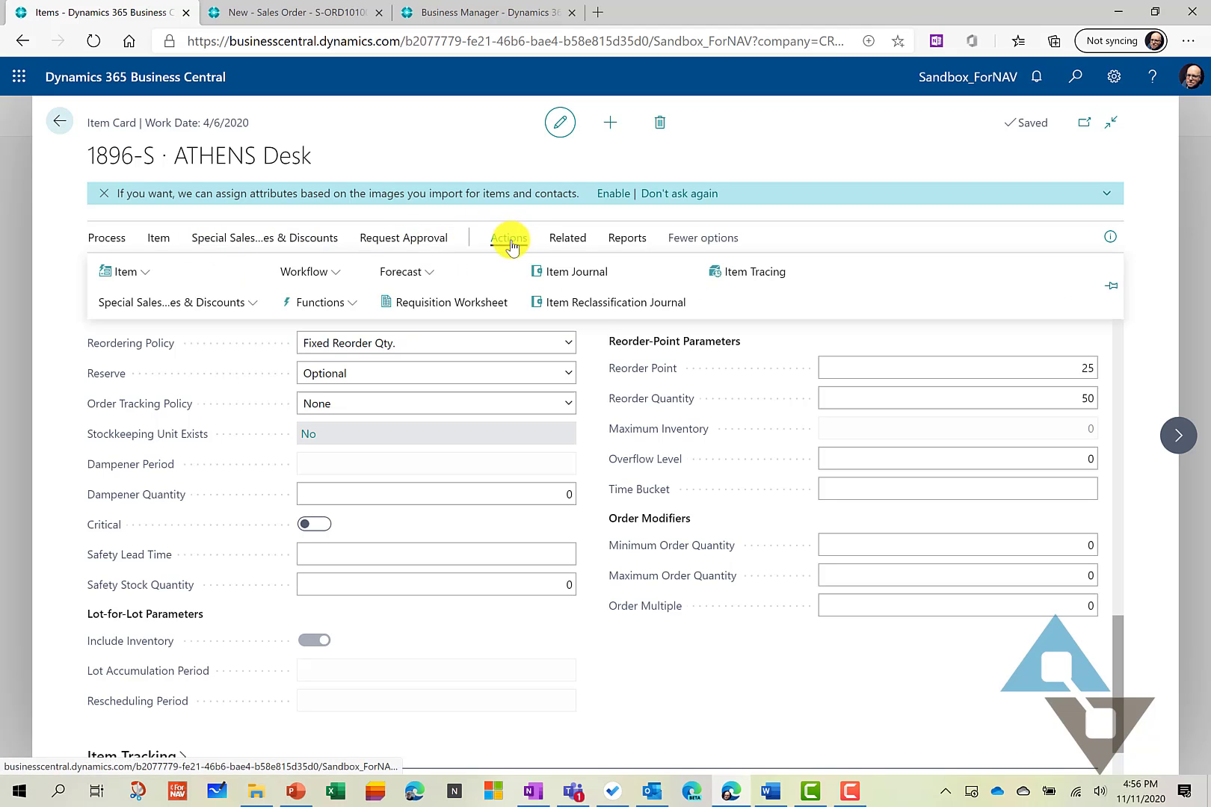
- Calculate the plan with default dates, check the 50-piece New line, and return to the item card
click(458, 305)
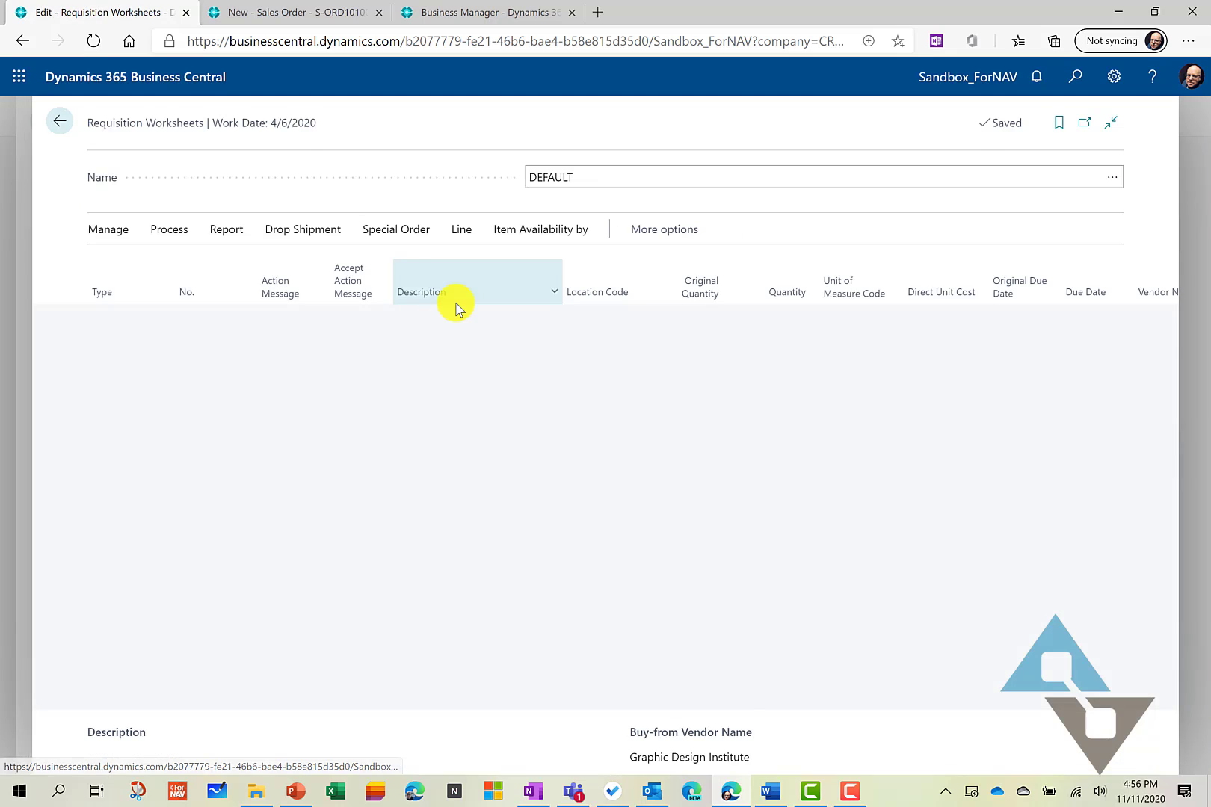
click(167, 229)
click(150, 261)
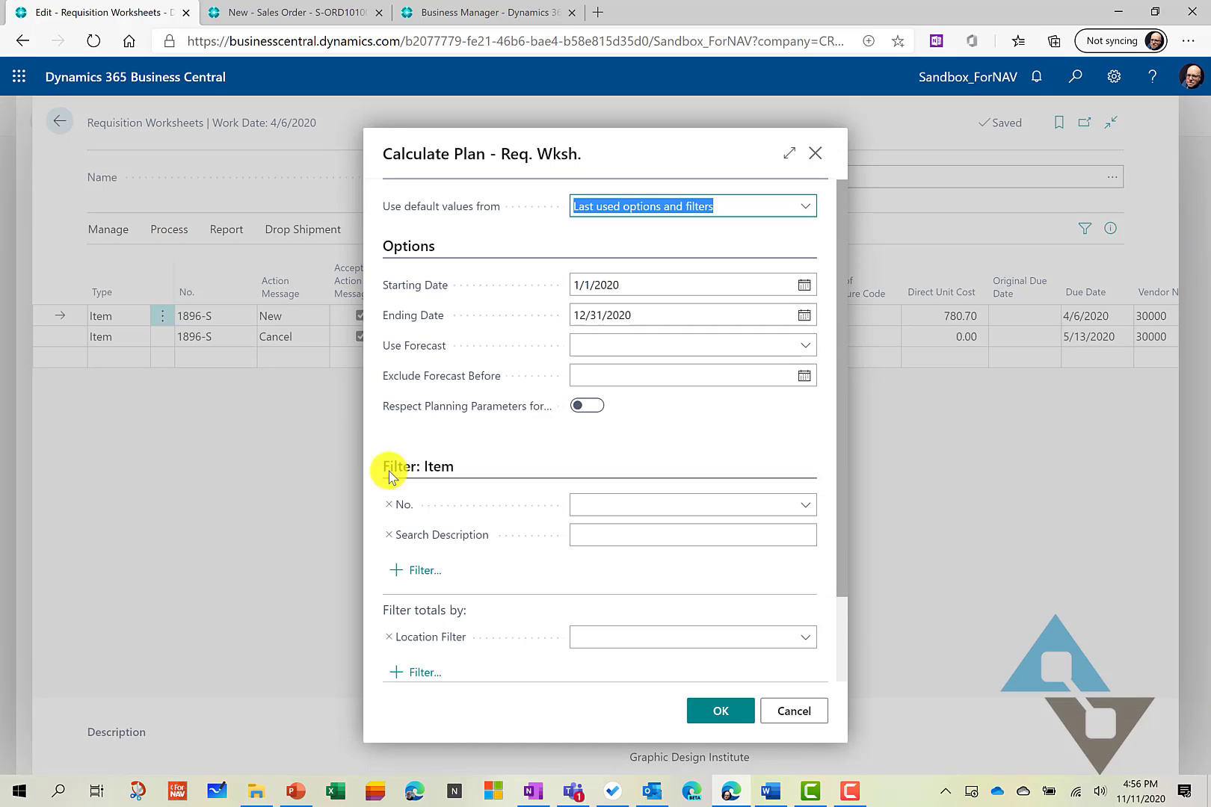
click(720, 711)
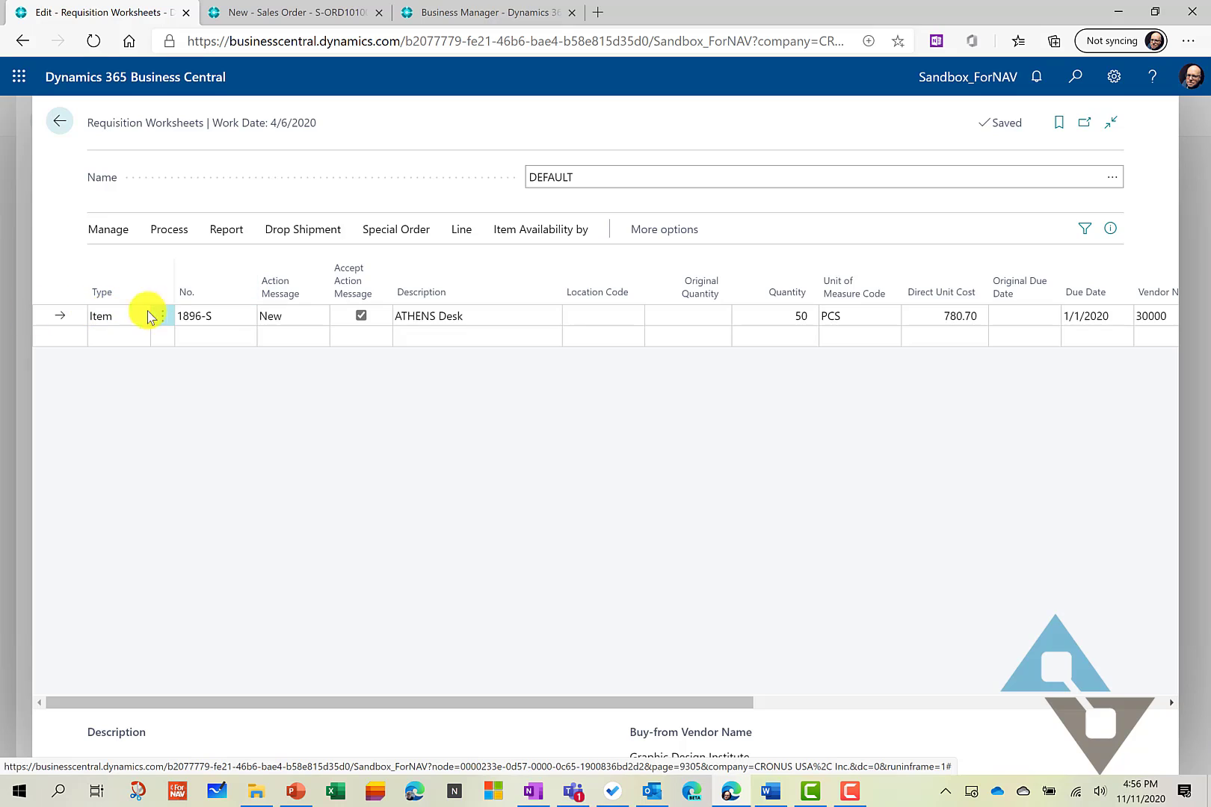
click(759, 312)
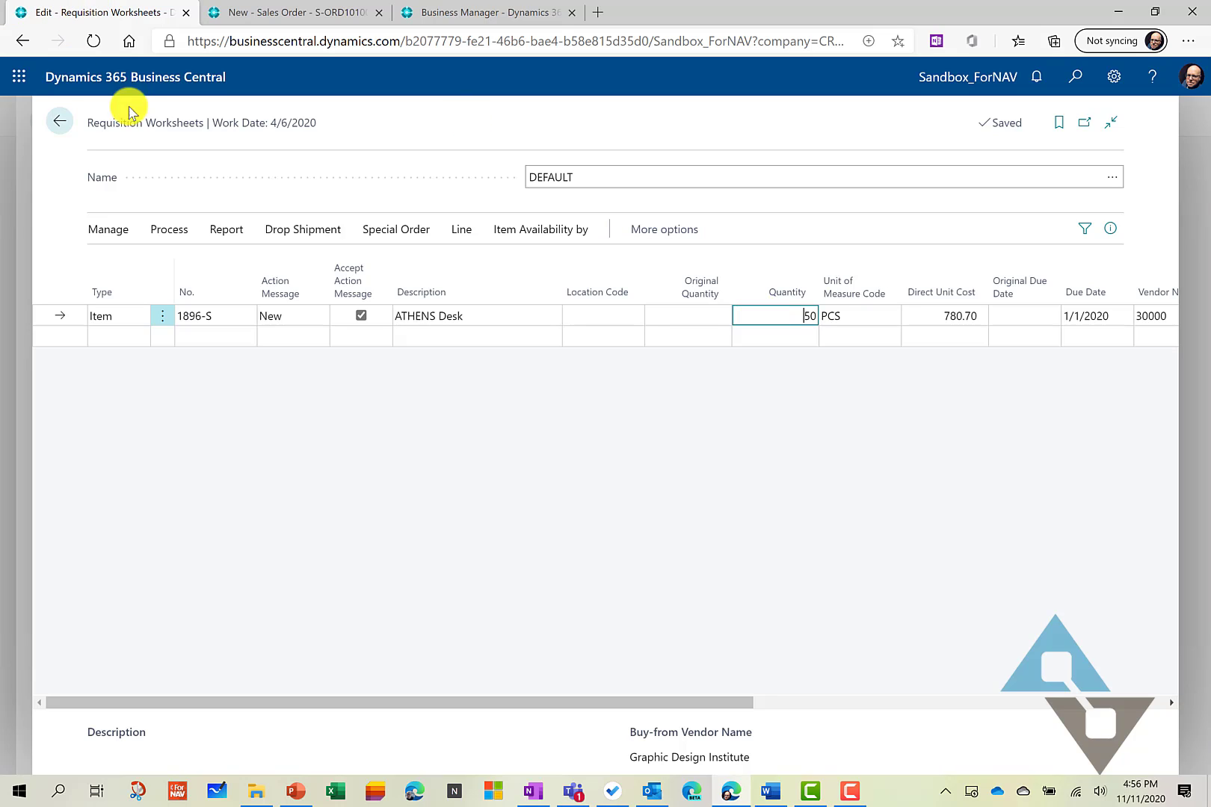
click(56, 122)
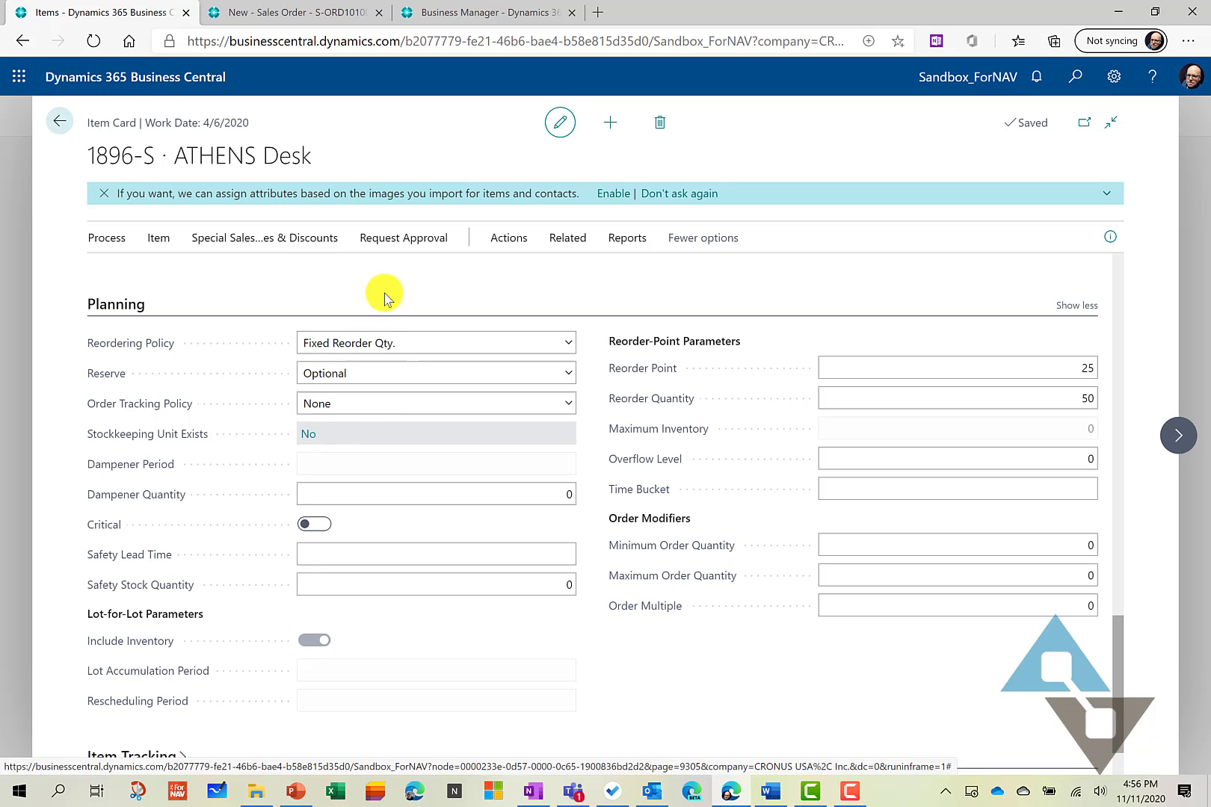
- Set ATHENS Desk back to the Order reordering policy and open its requisition worksheet
click(567, 342)
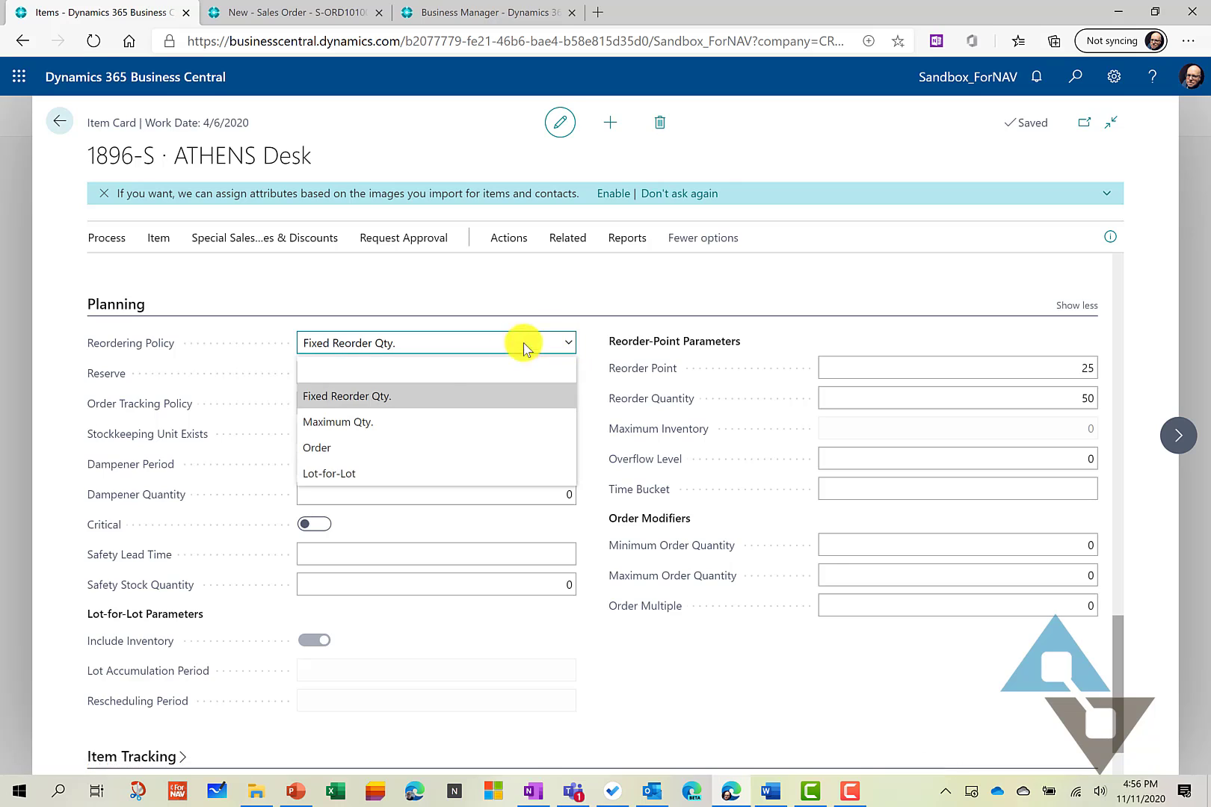
click(318, 454)
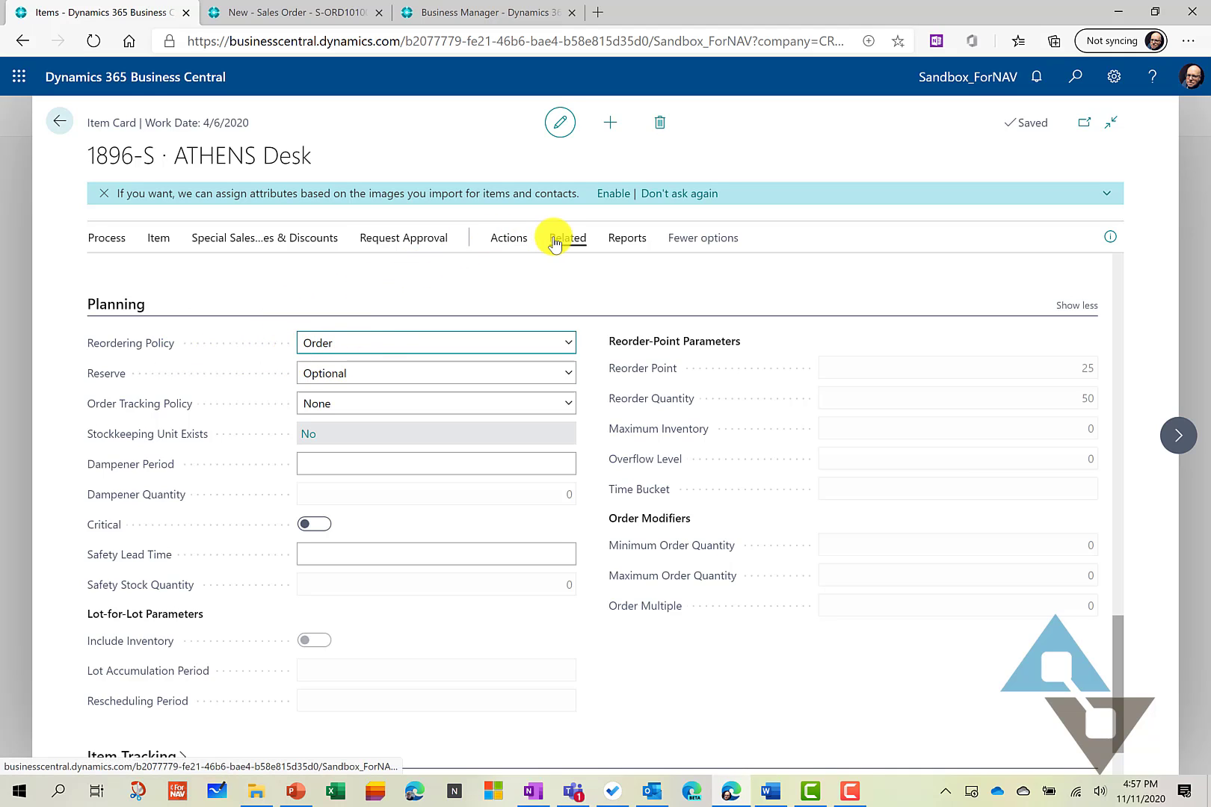
click(508, 238)
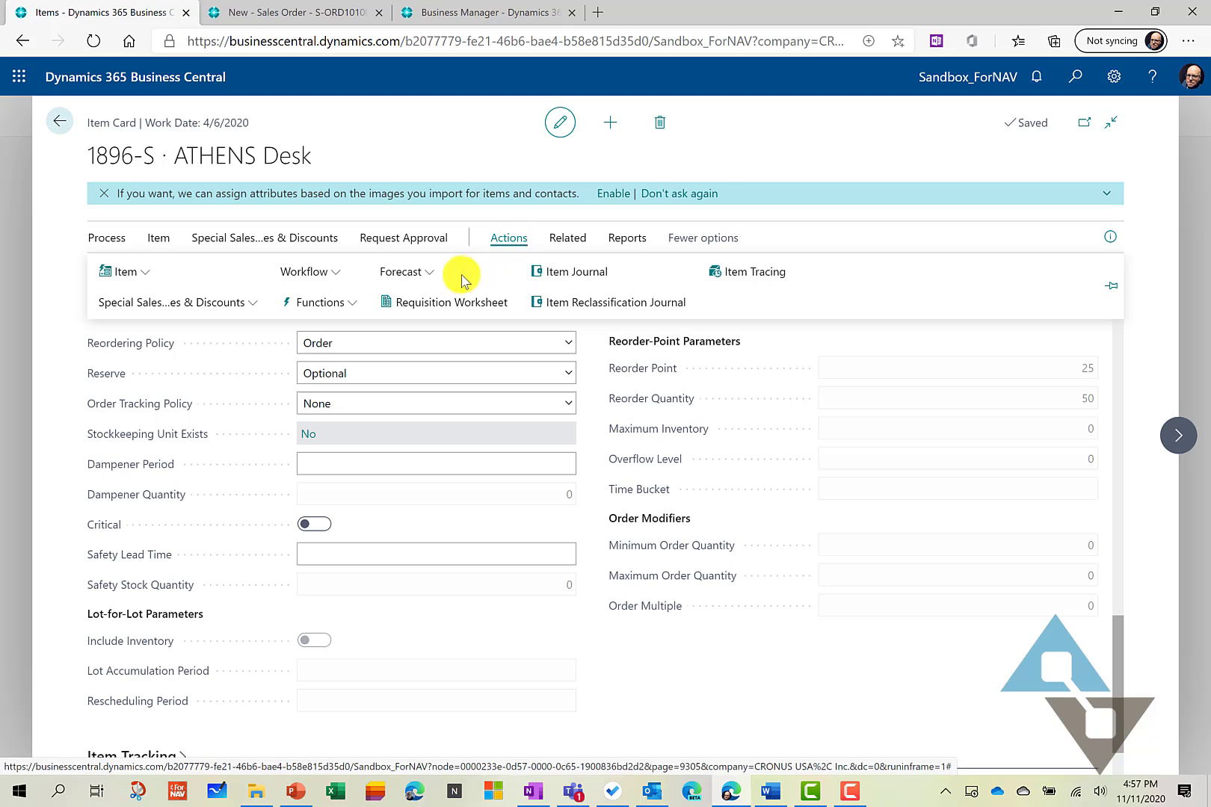
click(452, 304)
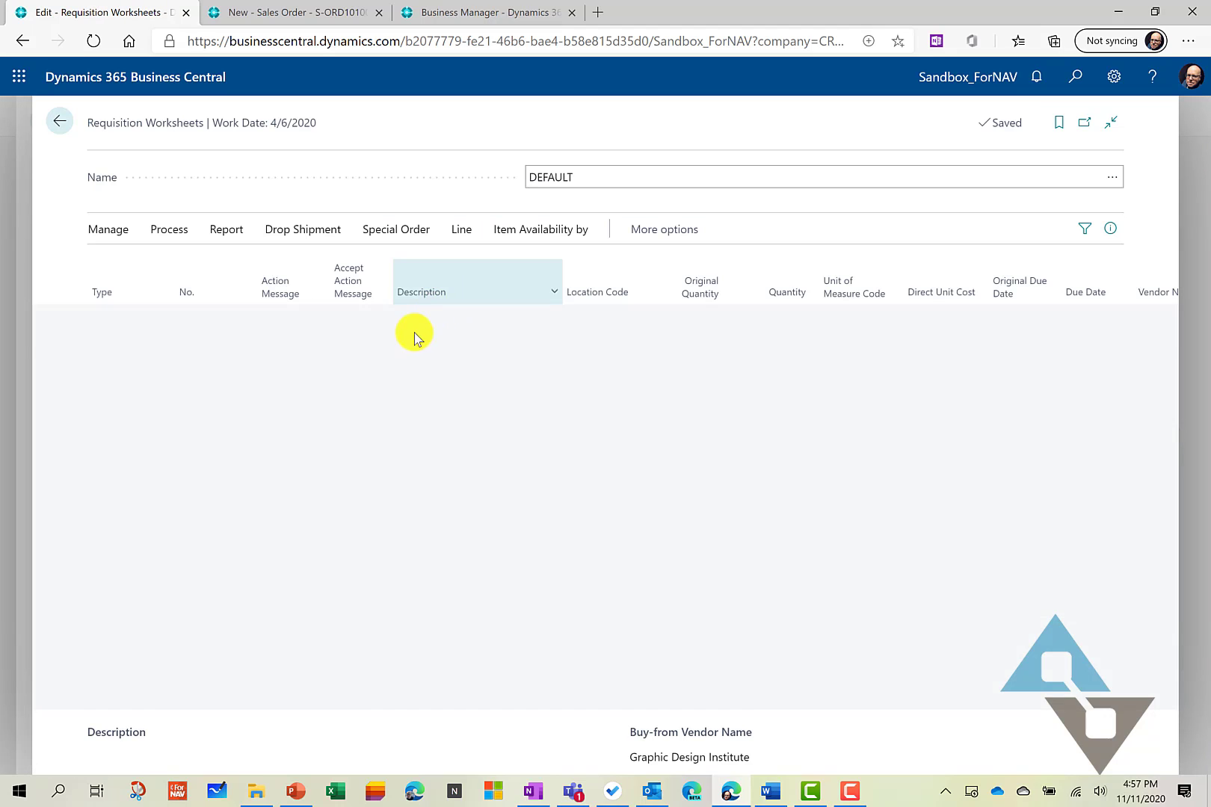
- Calculate the plan for 2020, giving a New 7-unit line and a Cancel line
click(168, 233)
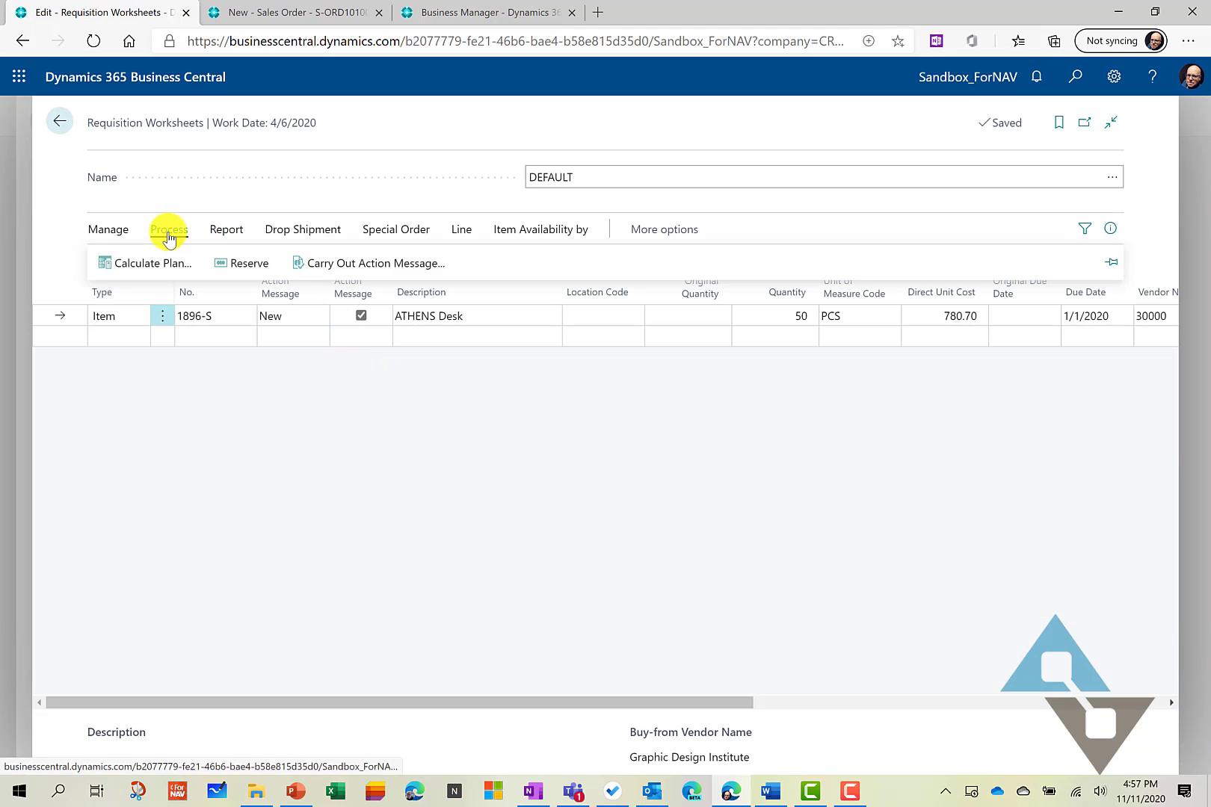
click(156, 263)
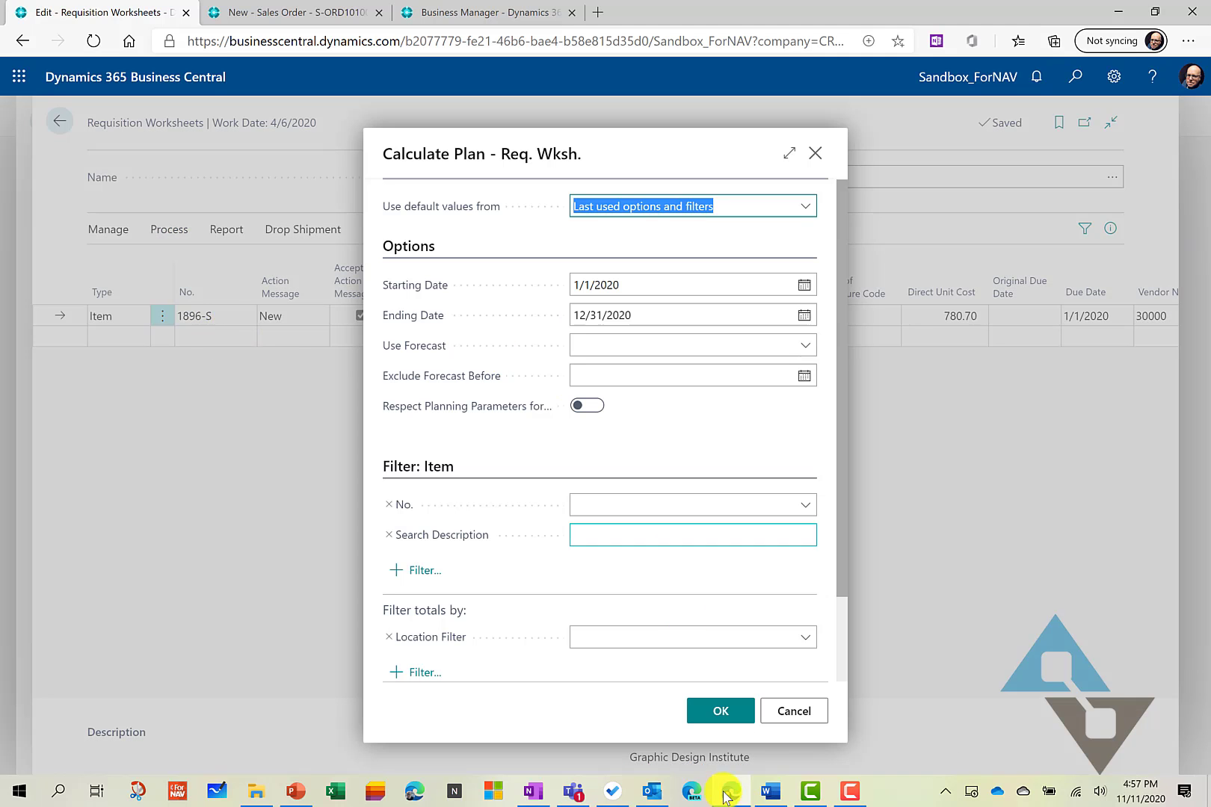
click(706, 714)
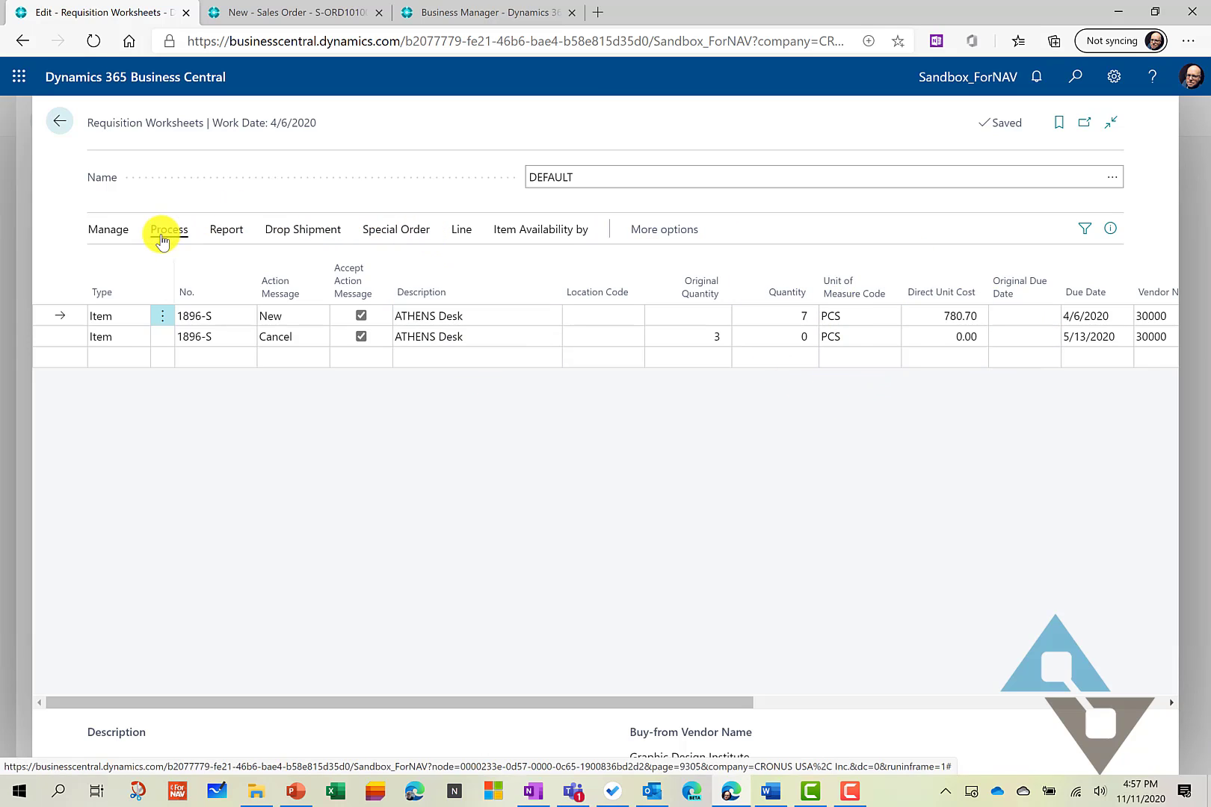
click(116, 237)
mouse_move(157, 234)
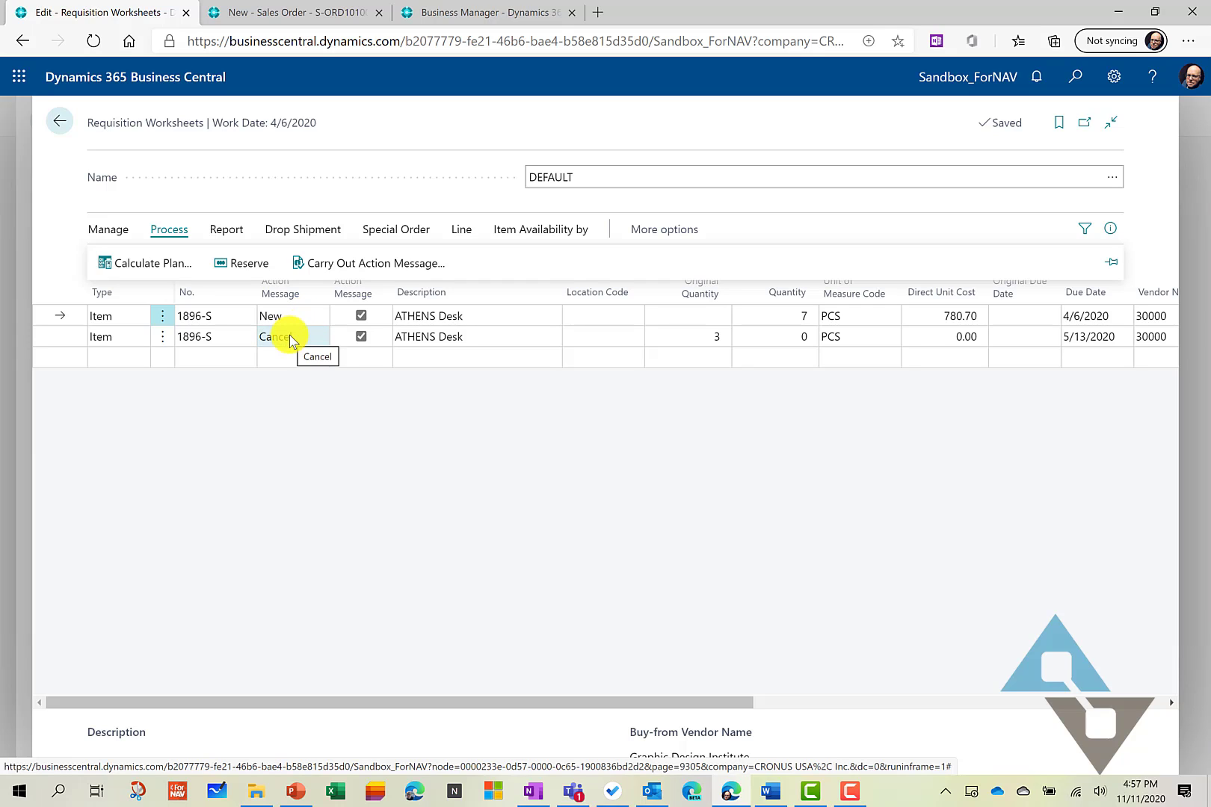
- Carry out the New and Cancel action messages with Print Orders on, creating a purchase order for 7 ATHENS Desks
click(365, 268)
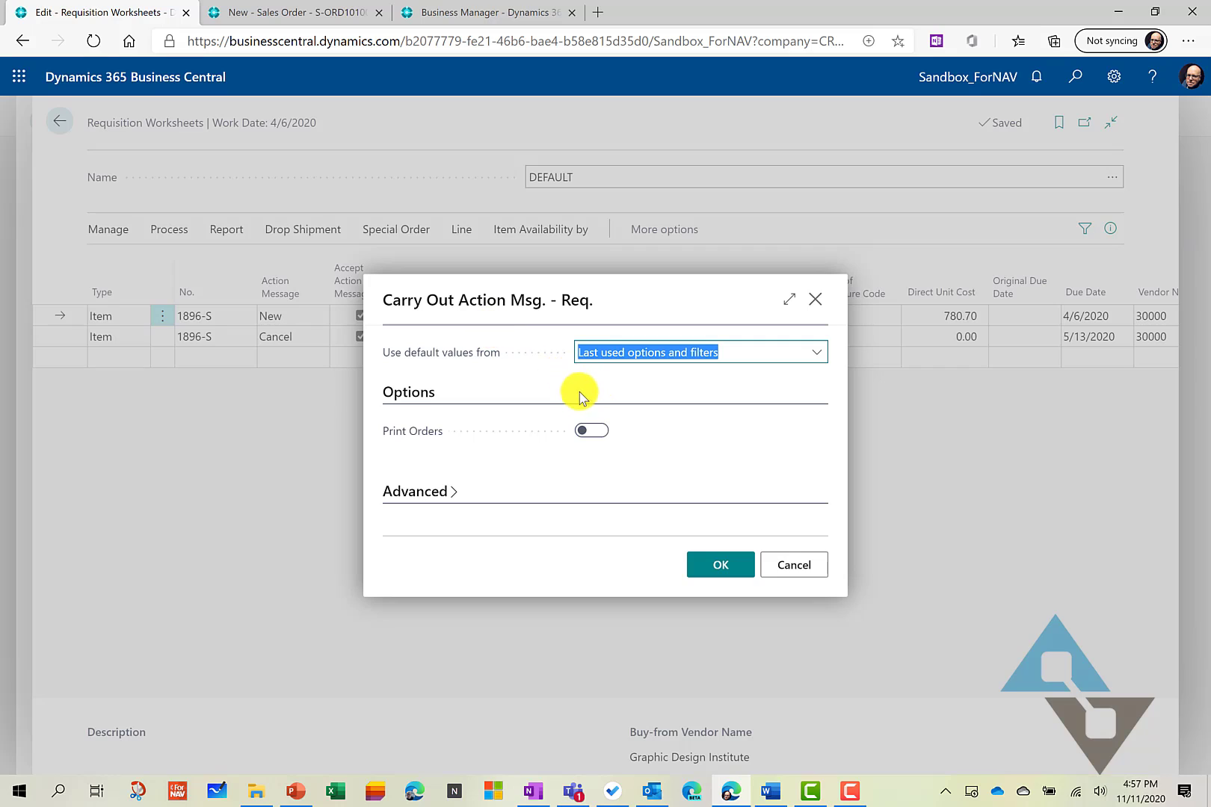
click(592, 431)
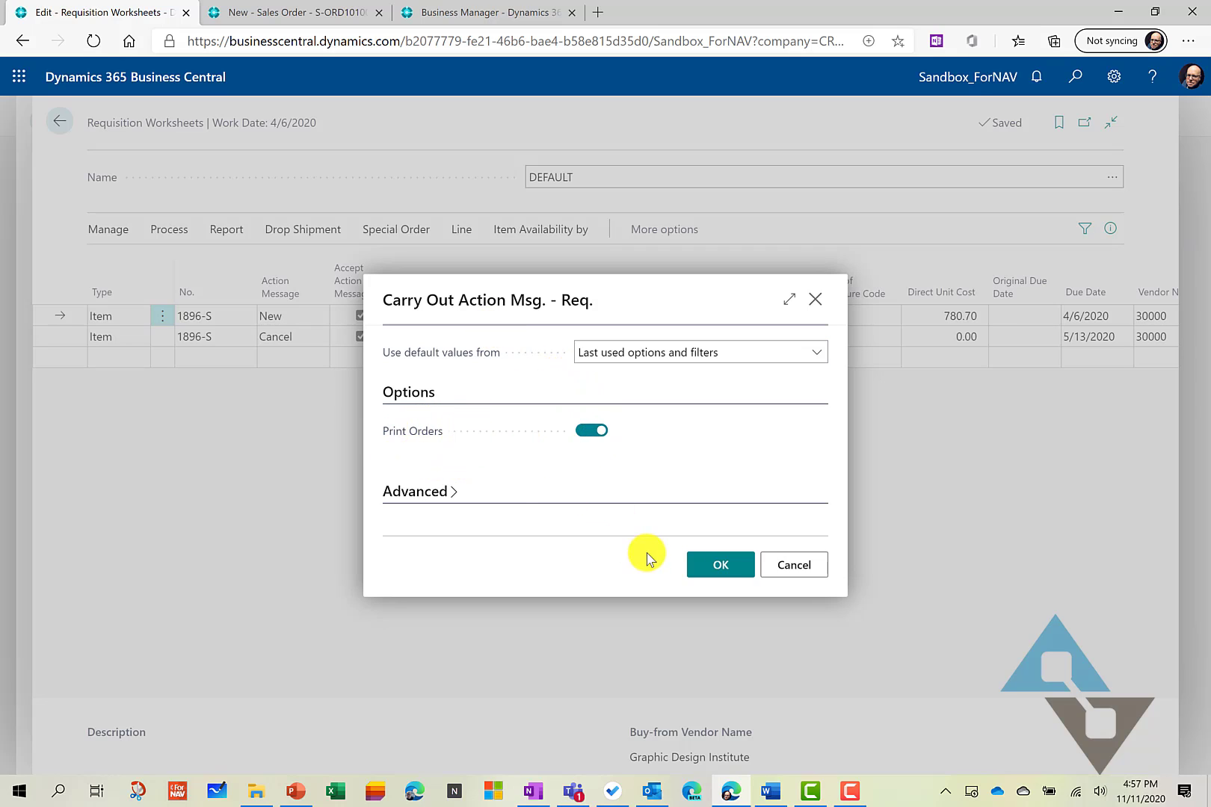
click(719, 564)
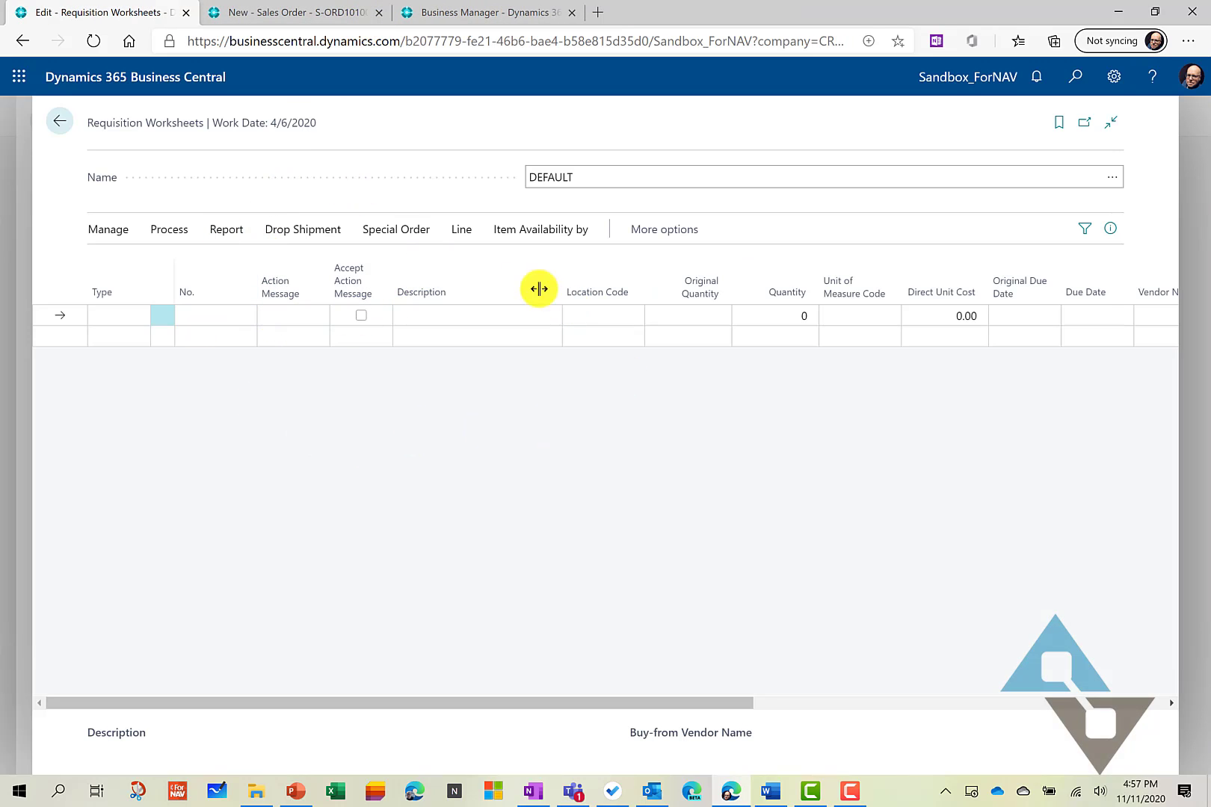
click(169, 232)
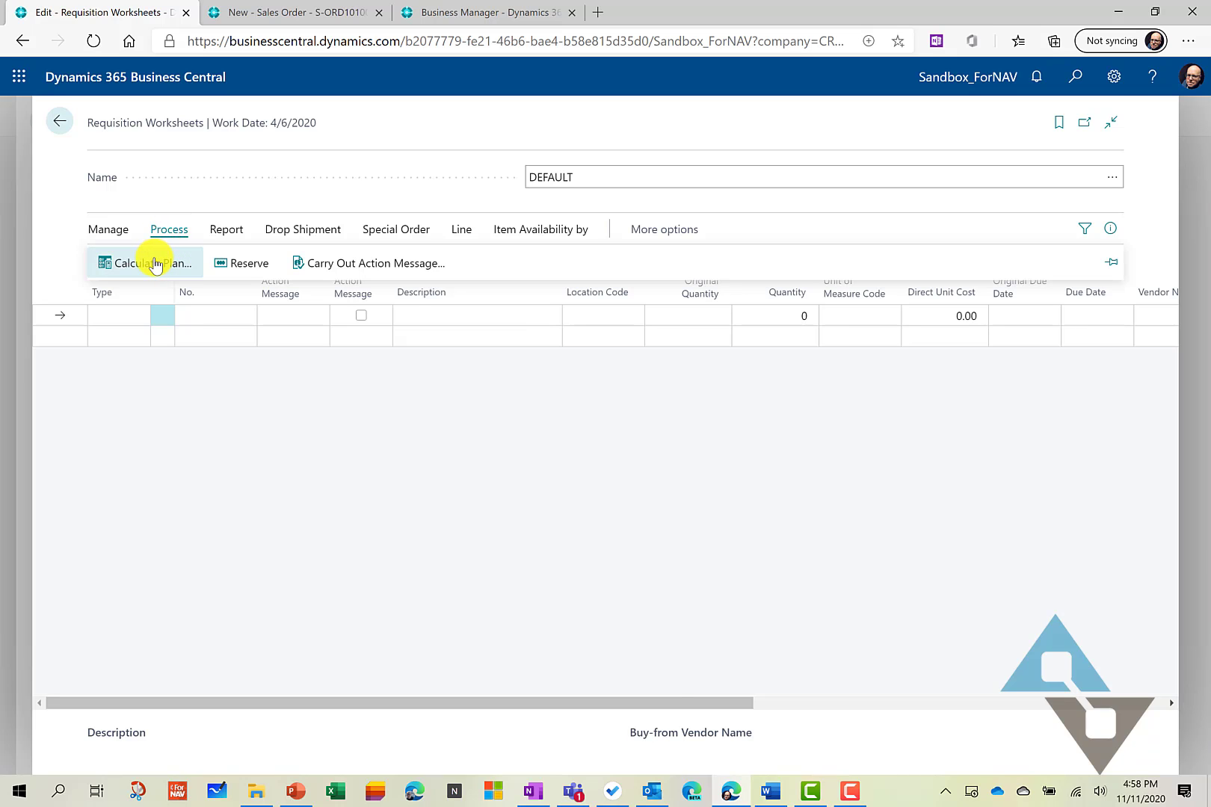
click(155, 264)
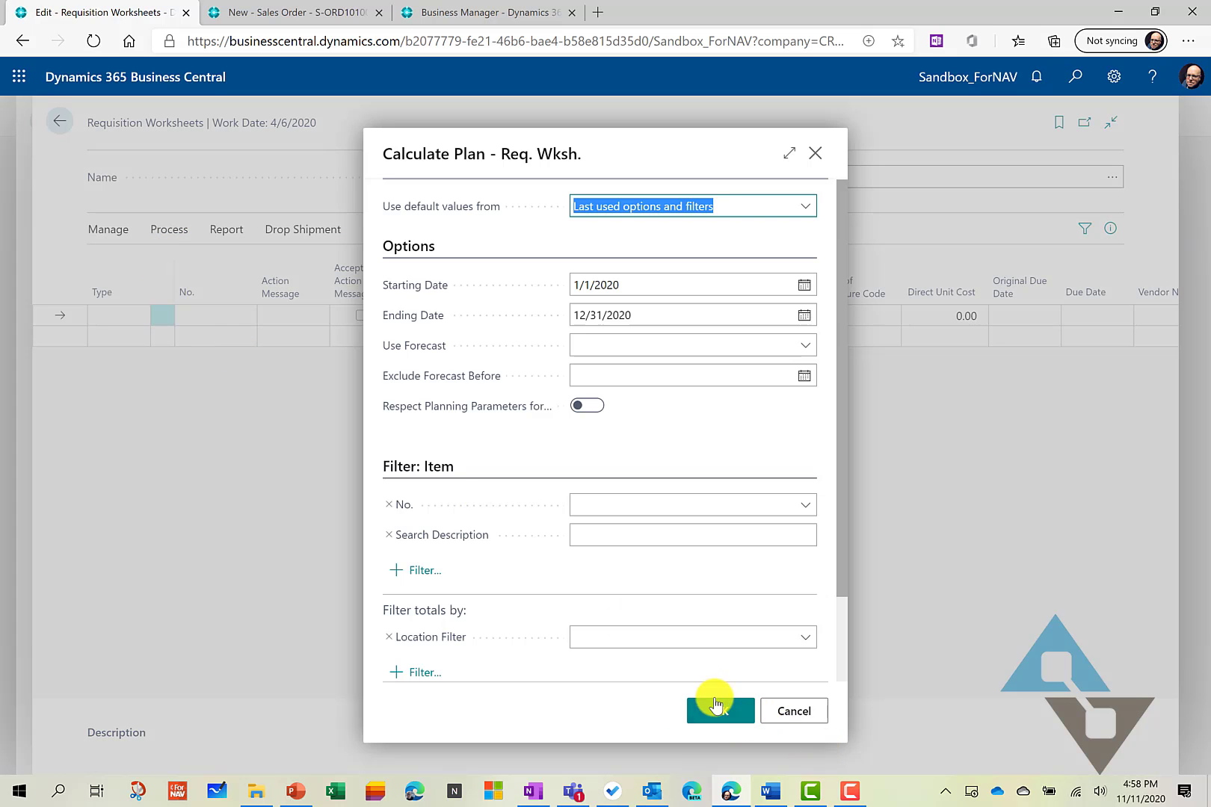
click(712, 711)
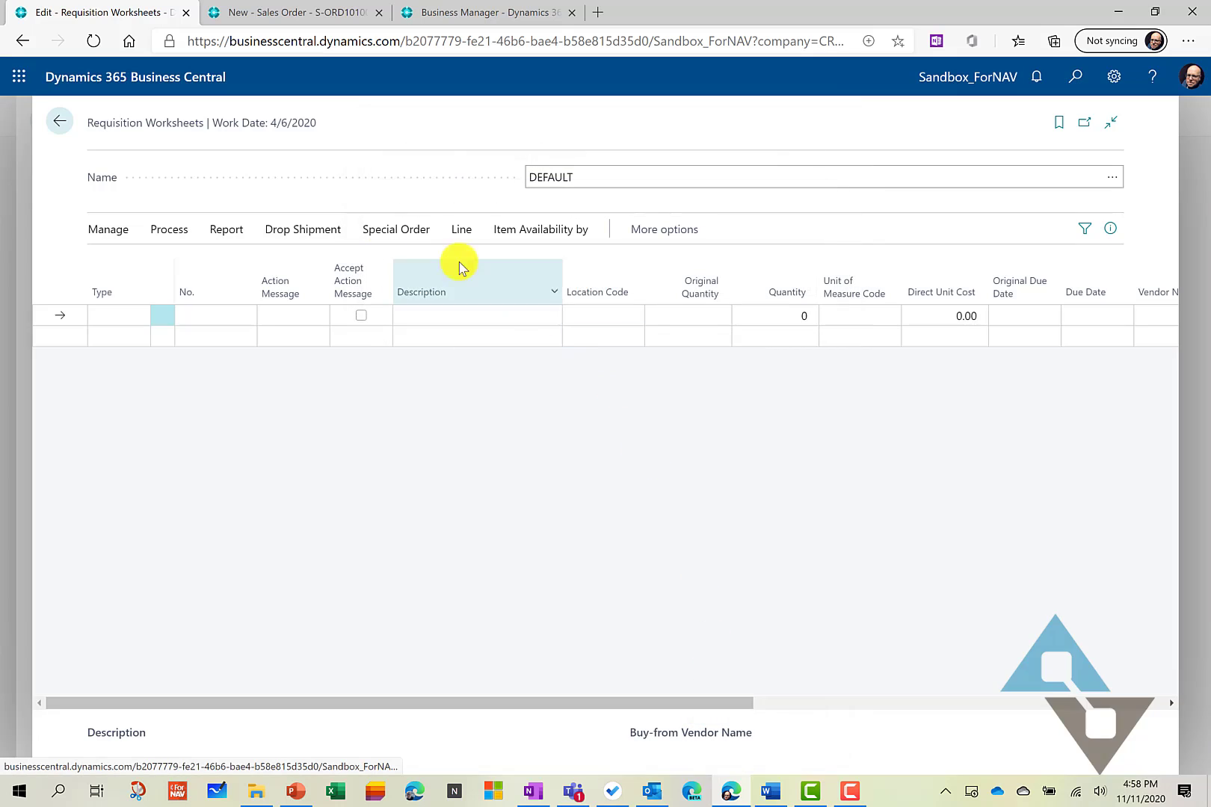